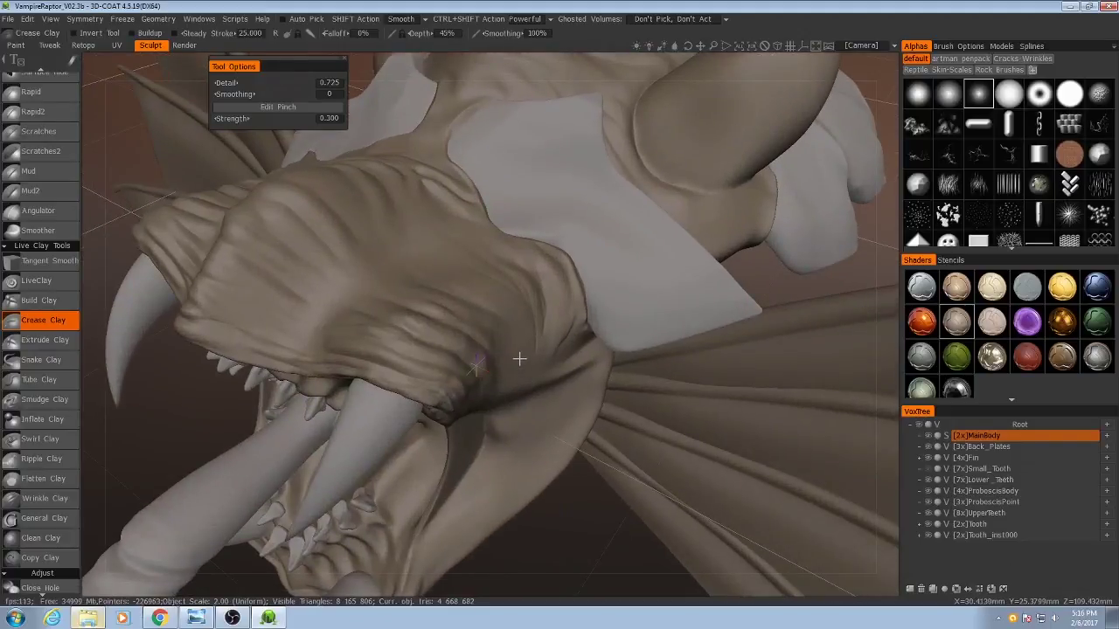
# Step: Examine the creature's head, back plates and the smooth oval bumps along its back from several angles
pyautogui.scroll(-3, 562, 300)
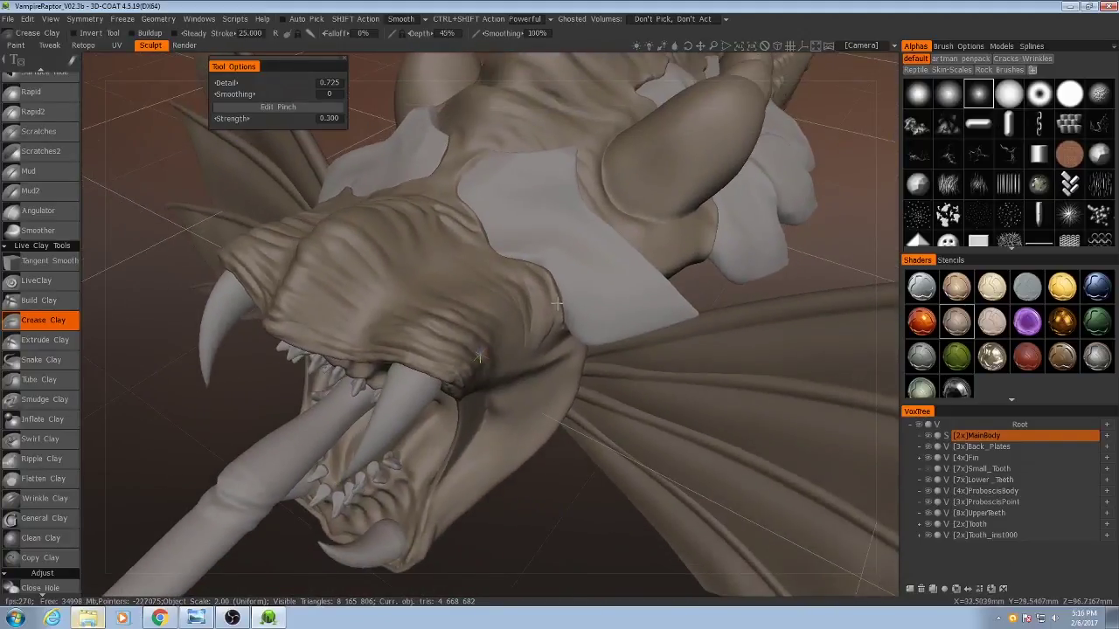
pyautogui.keyDown('alt'); pyautogui.moveTo(562, 299); pyautogui.dragTo(542, 358); pyautogui.keyUp('alt')
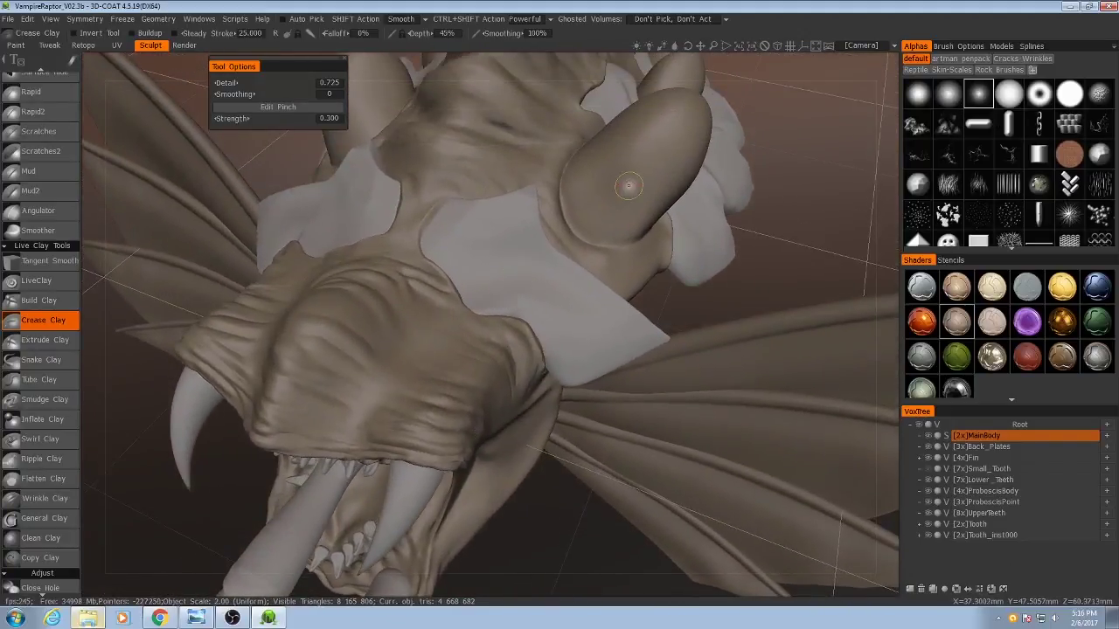
pyautogui.moveTo(628, 185)
pyautogui.mouseDown(button='middle')
pyautogui.moveTo(642, 312)
pyautogui.moveTo(487, 370)
pyautogui.moveTo(435, 335)
pyautogui.moveTo(603, 338)
pyautogui.mouseUp(button='middle')
pyautogui.scroll(-5, 719, 328)
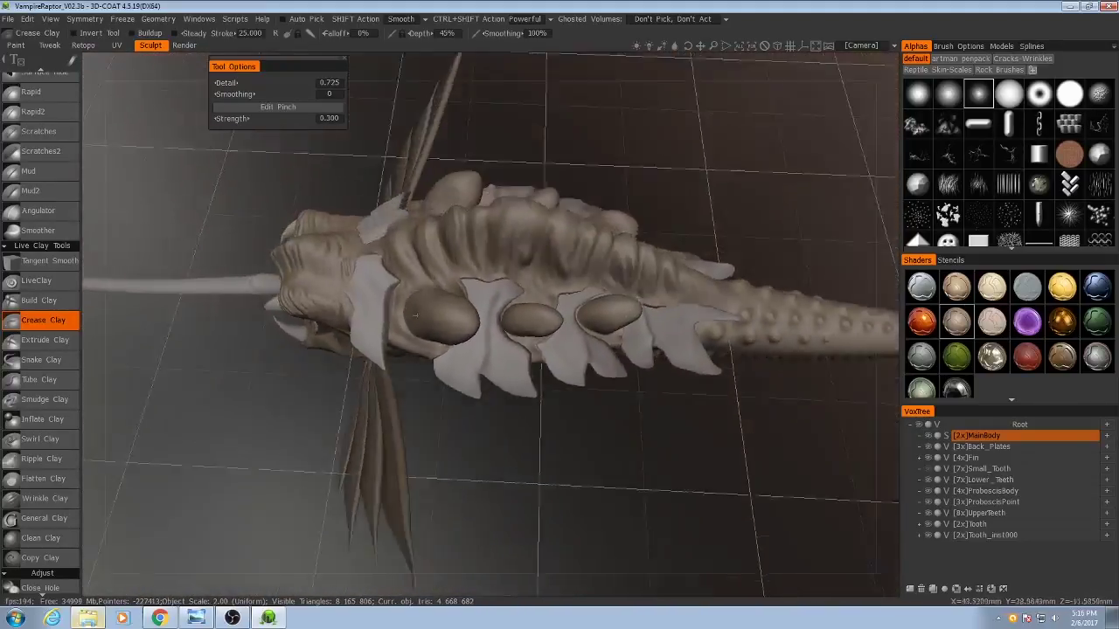
pyautogui.moveTo(718, 329)
pyautogui.mouseDown(button='middle')
pyautogui.moveTo(651, 354)
pyautogui.moveTo(557, 339)
pyautogui.moveTo(449, 360)
pyautogui.moveTo(522, 338)
pyautogui.moveTo(618, 342)
pyautogui.mouseUp(button='middle')
pyautogui.scroll(4, 651, 354)
pyautogui.scroll(4, 449, 359)
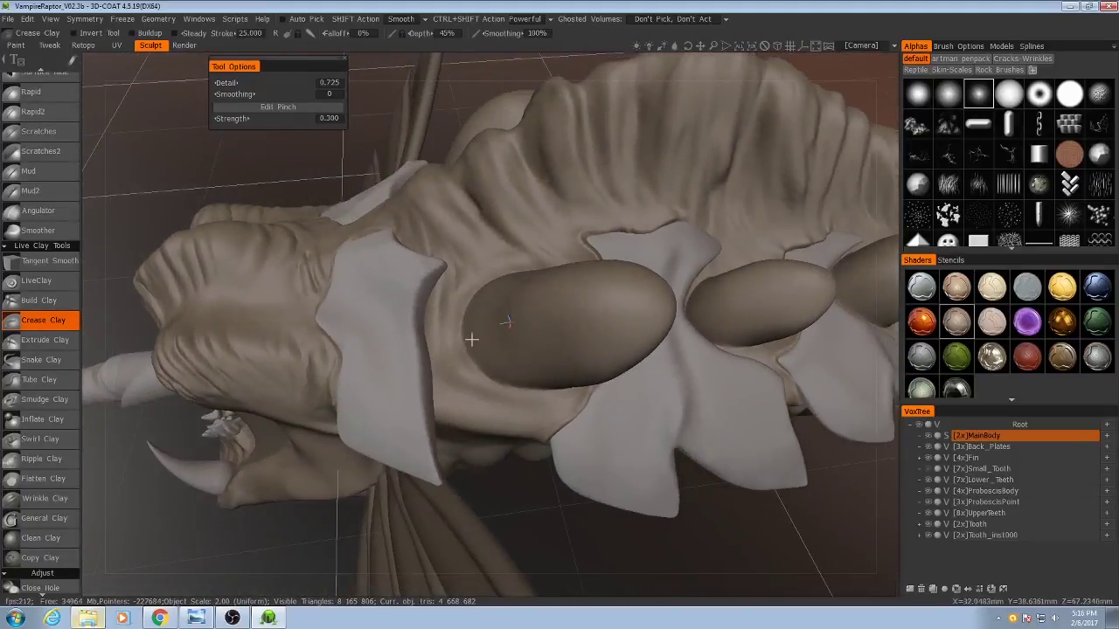
pyautogui.scroll(4, 470, 338)
pyautogui.moveTo(465, 352); pyautogui.dragTo(435, 342, button='middle')
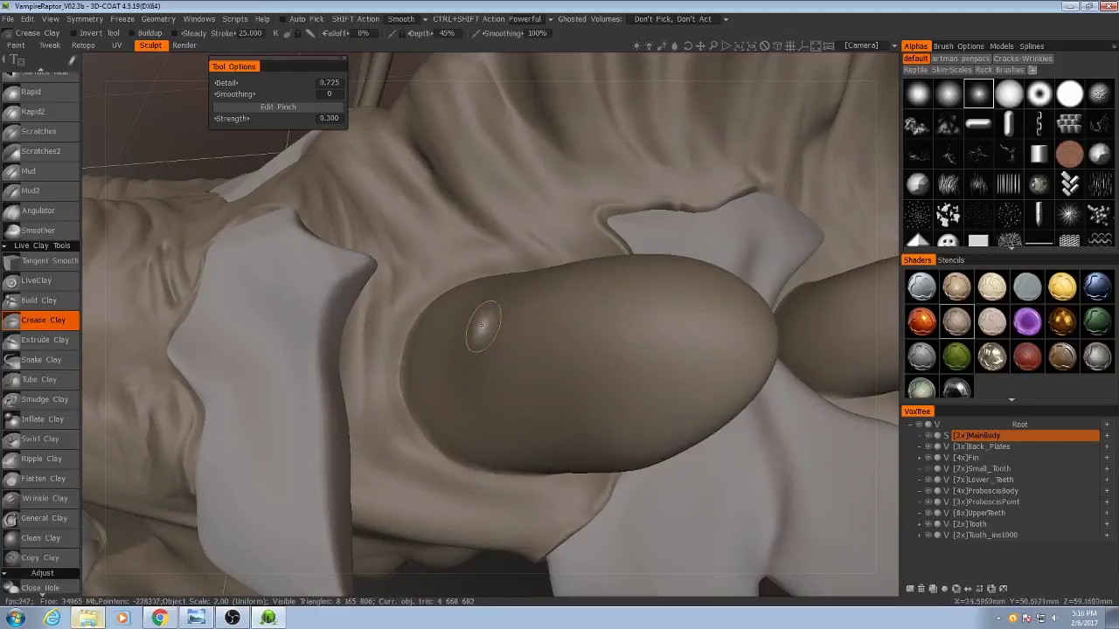
pyautogui.moveTo(575, 325)
pyautogui.mouseDown(button='middle')
pyautogui.moveTo(532, 350)
pyautogui.moveTo(520, 339)
pyautogui.mouseUp(button='middle')
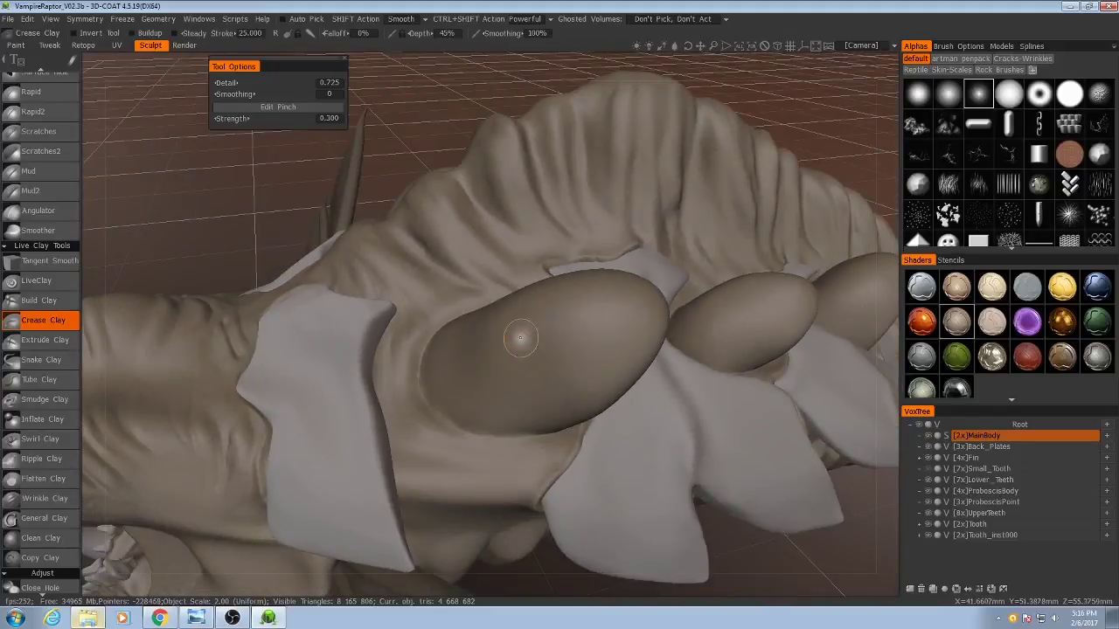
pyautogui.moveTo(416, 362); pyautogui.dragTo(454, 362, button='middle')
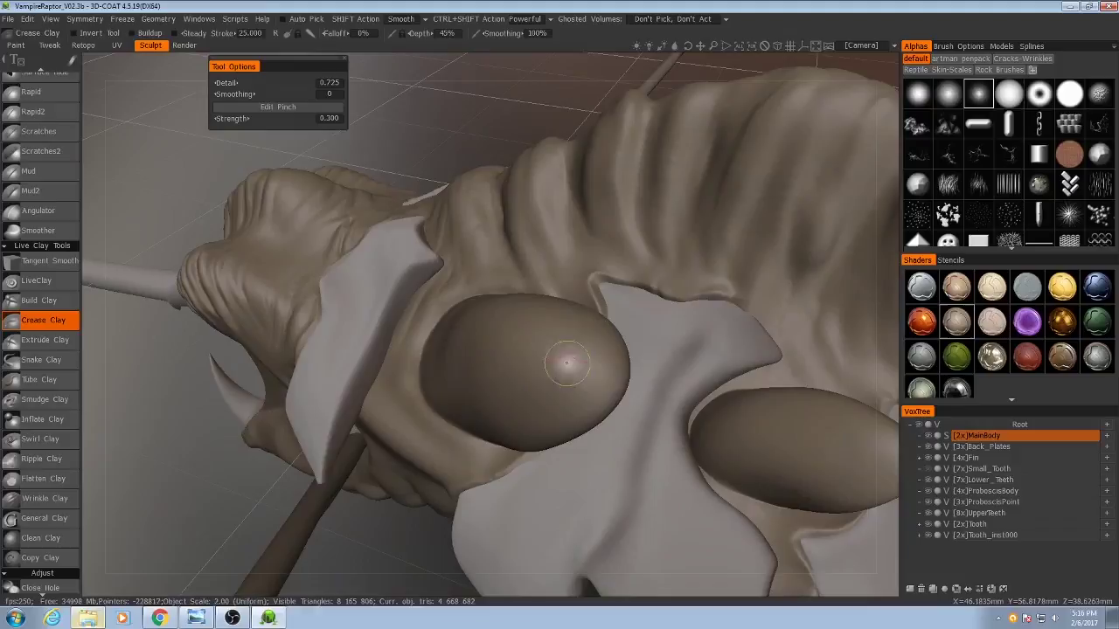
pyautogui.moveTo(567, 362); pyautogui.dragTo(540, 375, button='middle')
pyautogui.scroll(5, 36, 283)
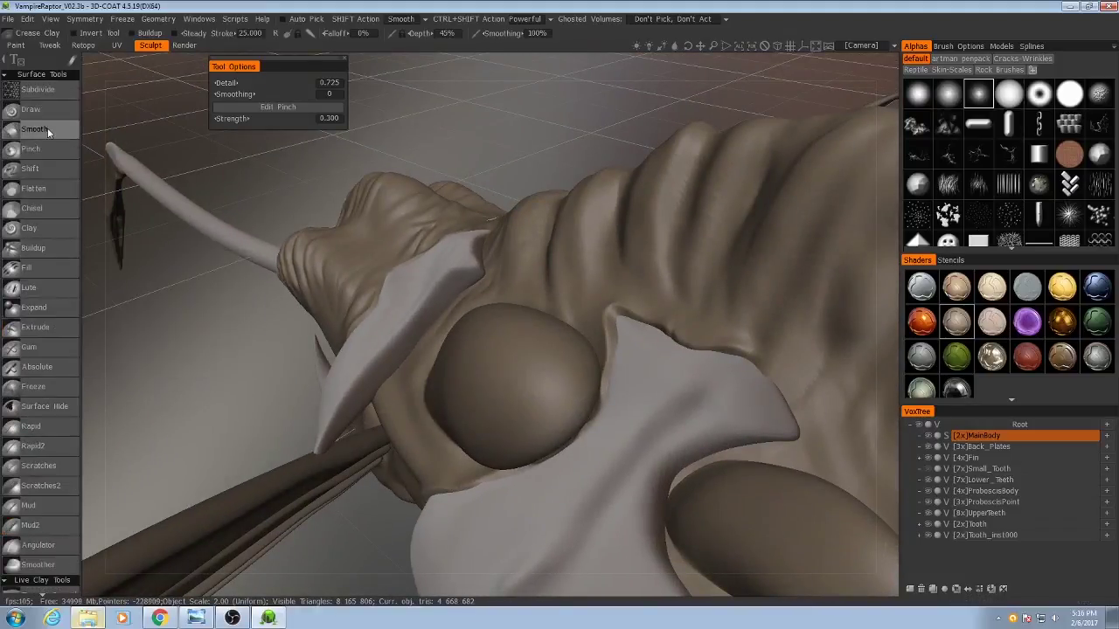
# Step: Choose the surface Draw tool with the branching-crack alpha from the Reptile Skin-Scales set
pyautogui.click(47, 113)
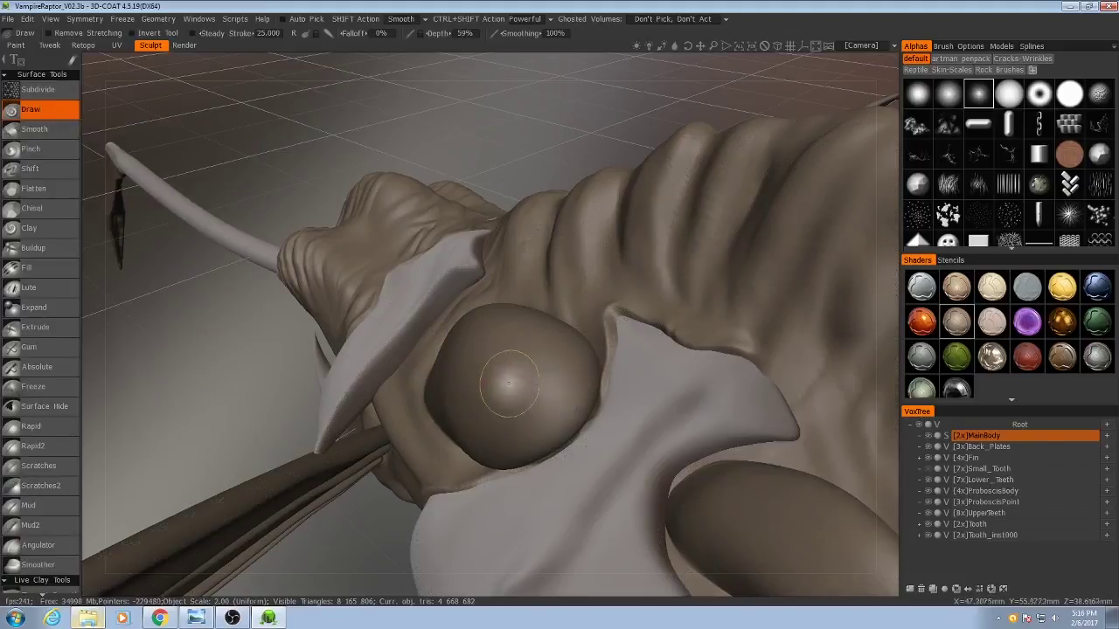
pyautogui.keyDown('alt'); pyautogui.moveTo(510, 379); pyautogui.dragTo(586, 379); pyautogui.keyUp('alt')
pyautogui.keyDown('alt'); pyautogui.moveTo(587, 380); pyautogui.dragTo(480, 382, button='middle'); pyautogui.keyUp('alt')
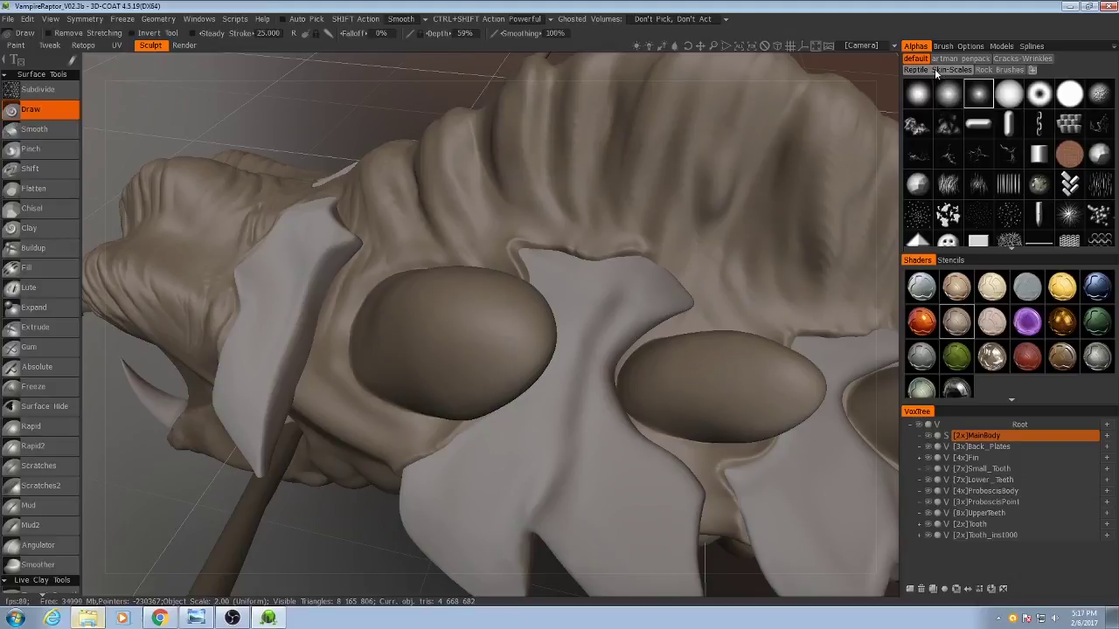
pyautogui.click(952, 70)
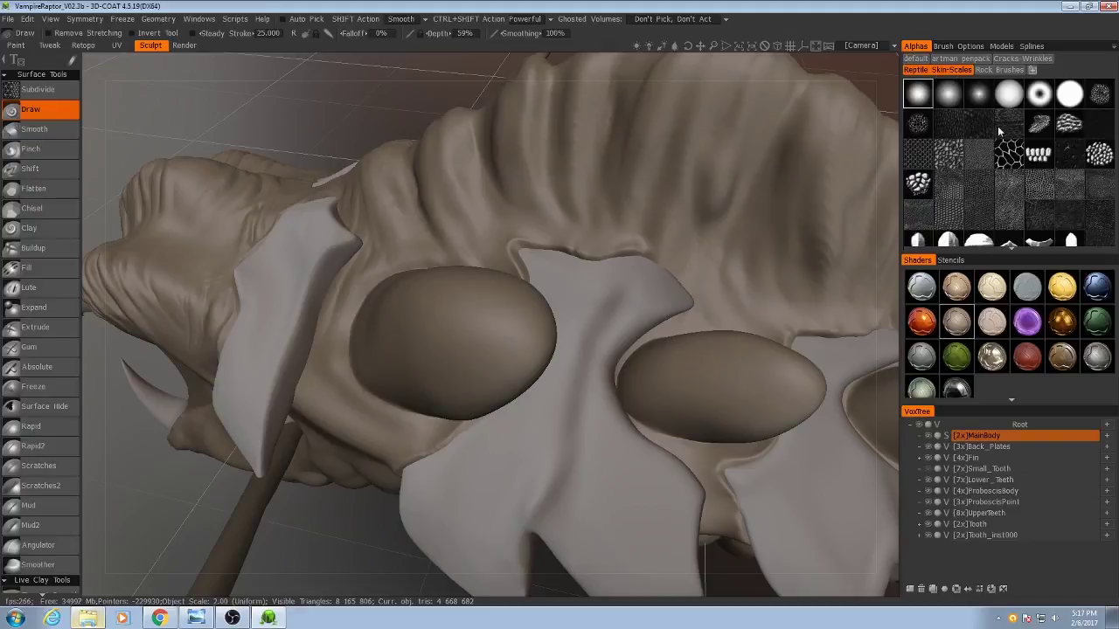
pyautogui.scroll(-3, 971, 154)
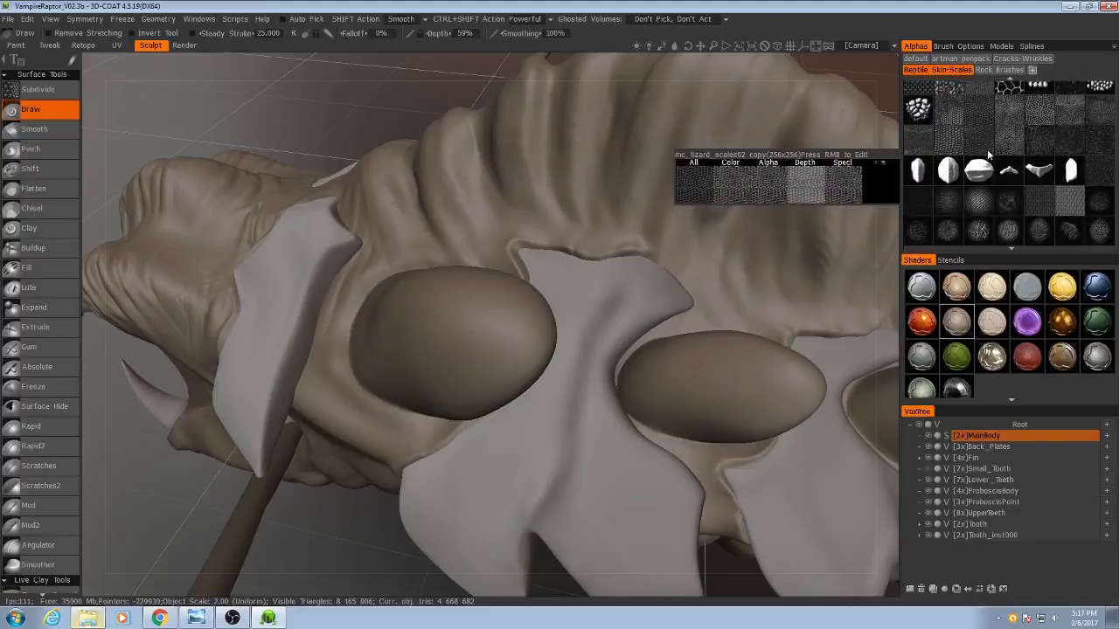
pyautogui.scroll(-1, 1034, 181)
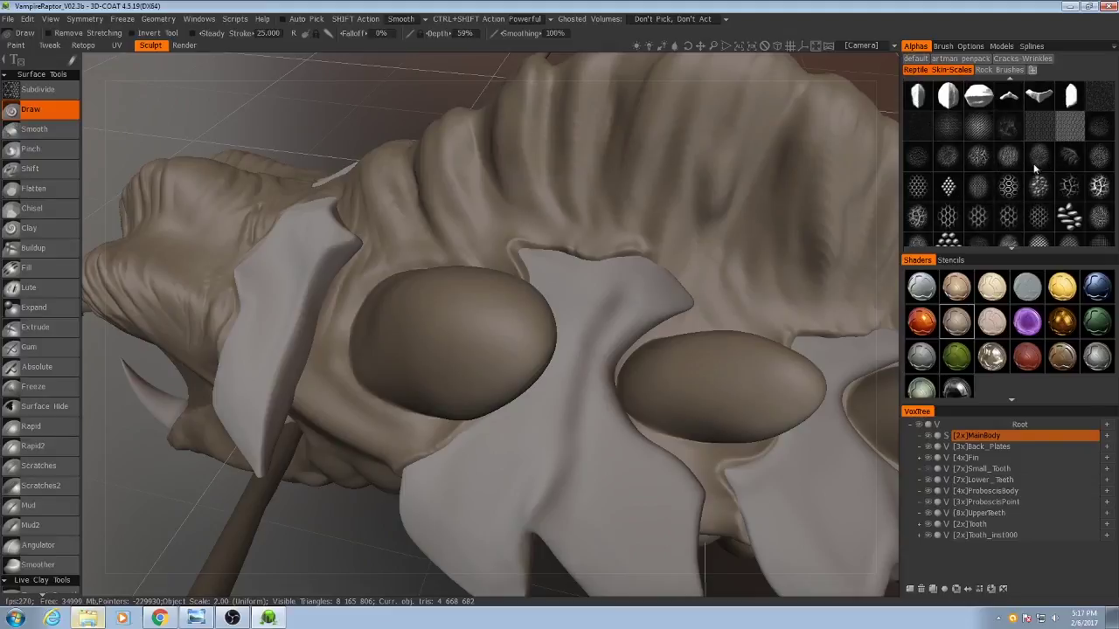
pyautogui.scroll(-2, 1034, 168)
pyautogui.scroll(-1, 1072, 166)
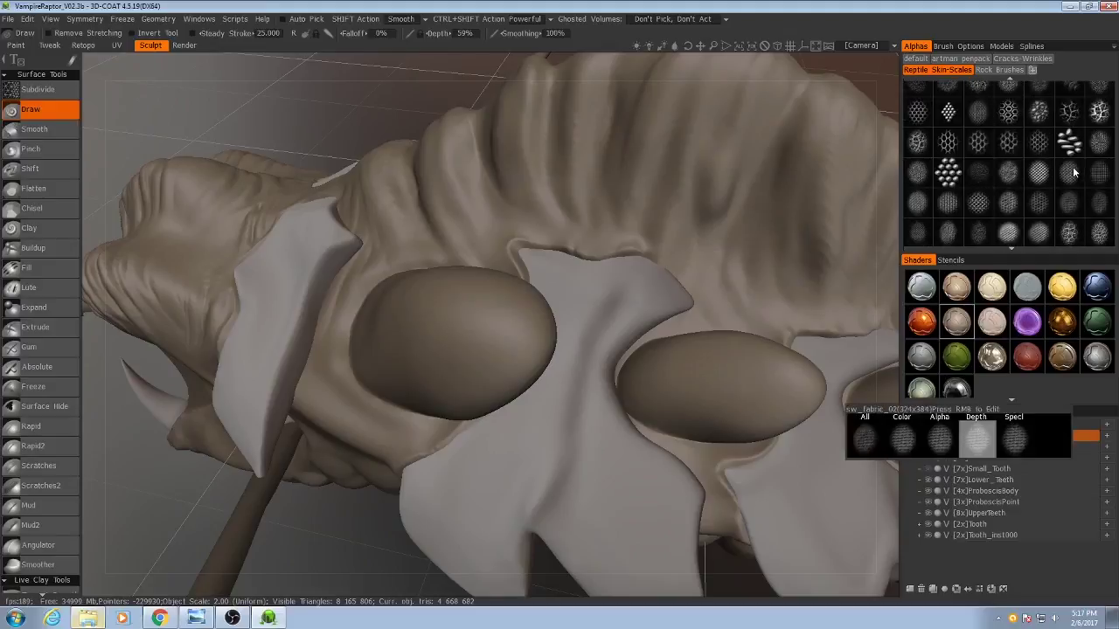
pyautogui.scroll(3, 1074, 172)
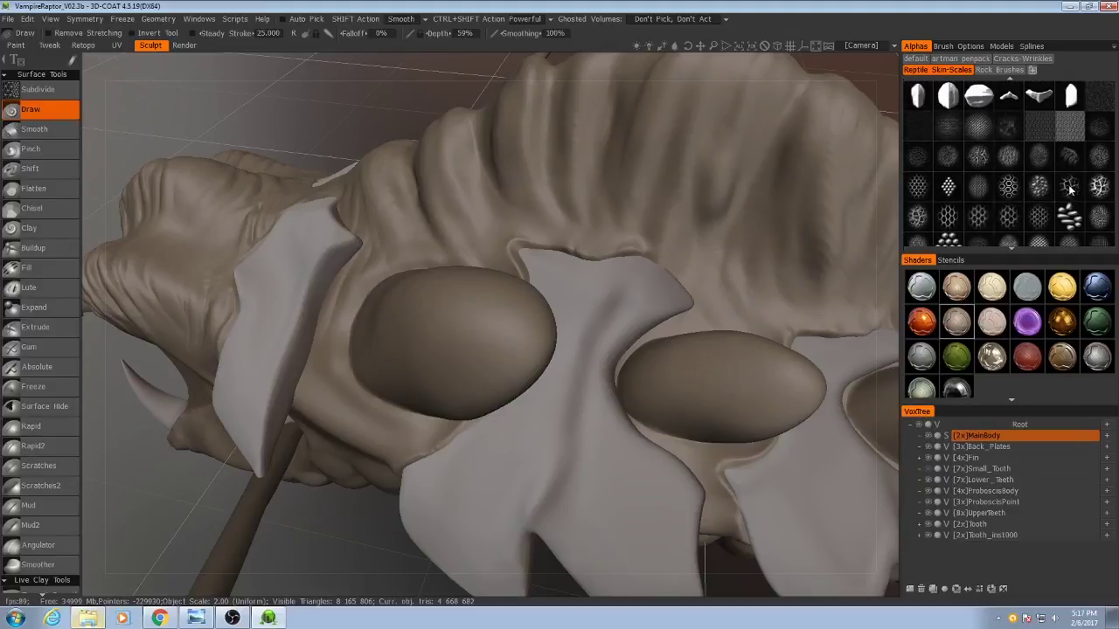
pyautogui.click(1070, 189)
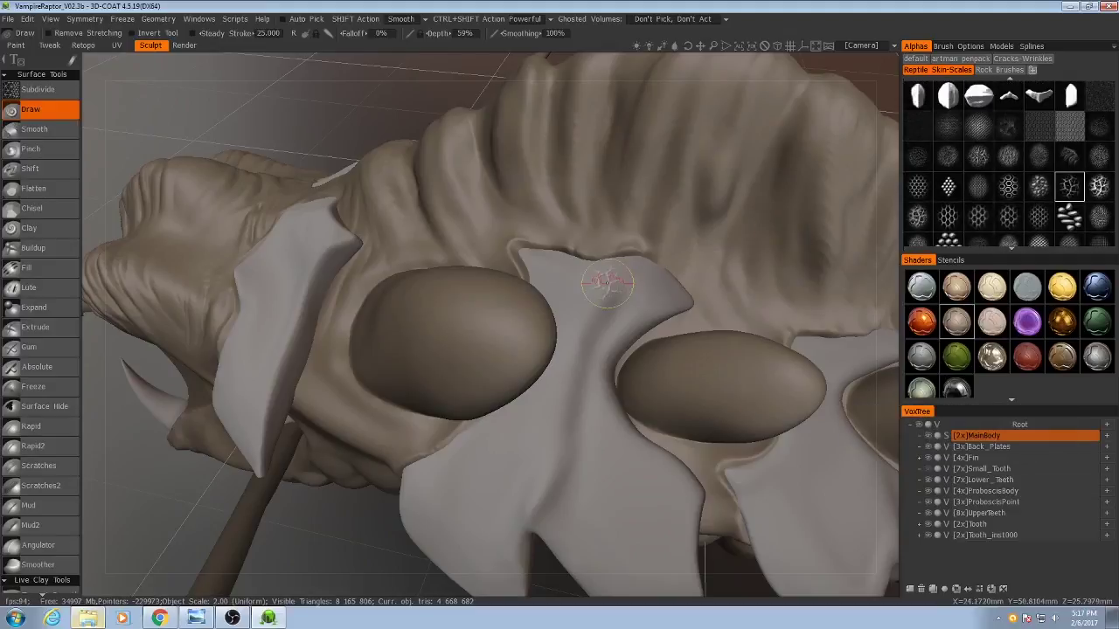
# Step: Stamp the cracked-scale pattern onto the tip of the front oval bump, with the brush depth set to 43%
pyautogui.moveTo(487, 340); pyautogui.dragTo(515, 339, button='right')
pyautogui.moveTo(512, 337)
pyautogui.keyDown('alt'); pyautogui.mouseDown()
pyautogui.moveTo(372, 317)
pyautogui.moveTo(468, 330)
pyautogui.moveTo(568, 302)
pyautogui.moveTo(477, 328)
pyautogui.mouseUp(); pyautogui.keyUp('alt')
pyautogui.click(458, 331)
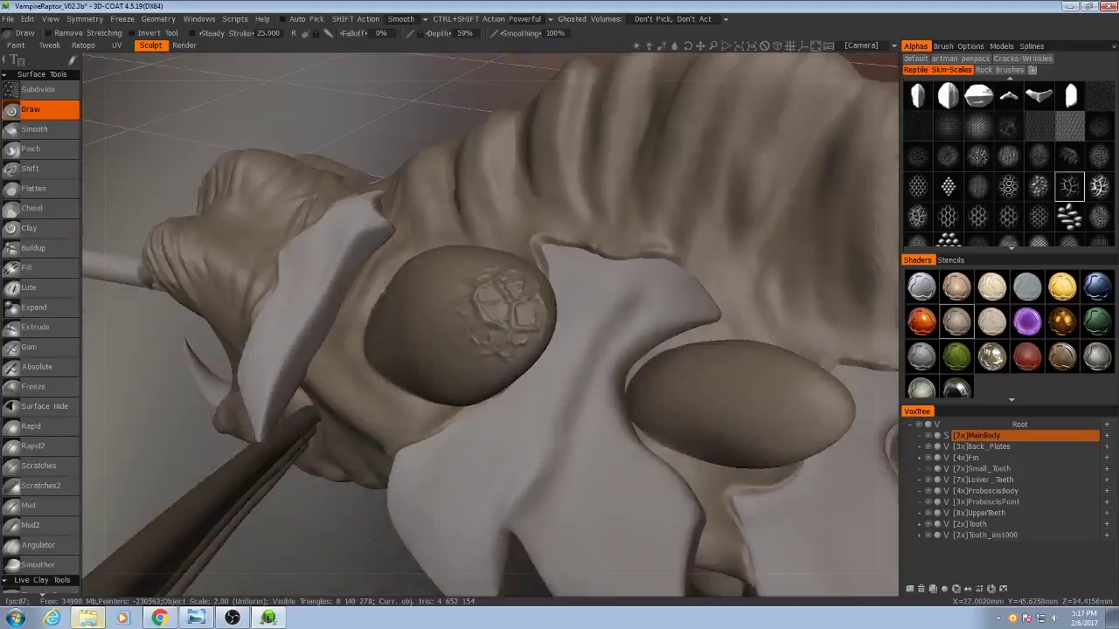
pyautogui.moveTo(476, 329)
pyautogui.keyDown('alt'); pyautogui.mouseDown(button='right')
pyautogui.moveTo(534, 328)
pyautogui.moveTo(468, 328)
pyautogui.mouseUp(button='right'); pyautogui.keyUp('alt')
pyautogui.moveTo(467, 329)
pyautogui.keyDown('alt'); pyautogui.mouseDown()
pyautogui.moveTo(367, 358)
pyautogui.moveTo(450, 336)
pyautogui.mouseUp(); pyautogui.keyUp('alt')
pyautogui.keyDown('alt'); pyautogui.moveTo(490, 184); pyautogui.dragTo(536, 339); pyautogui.keyUp('alt')
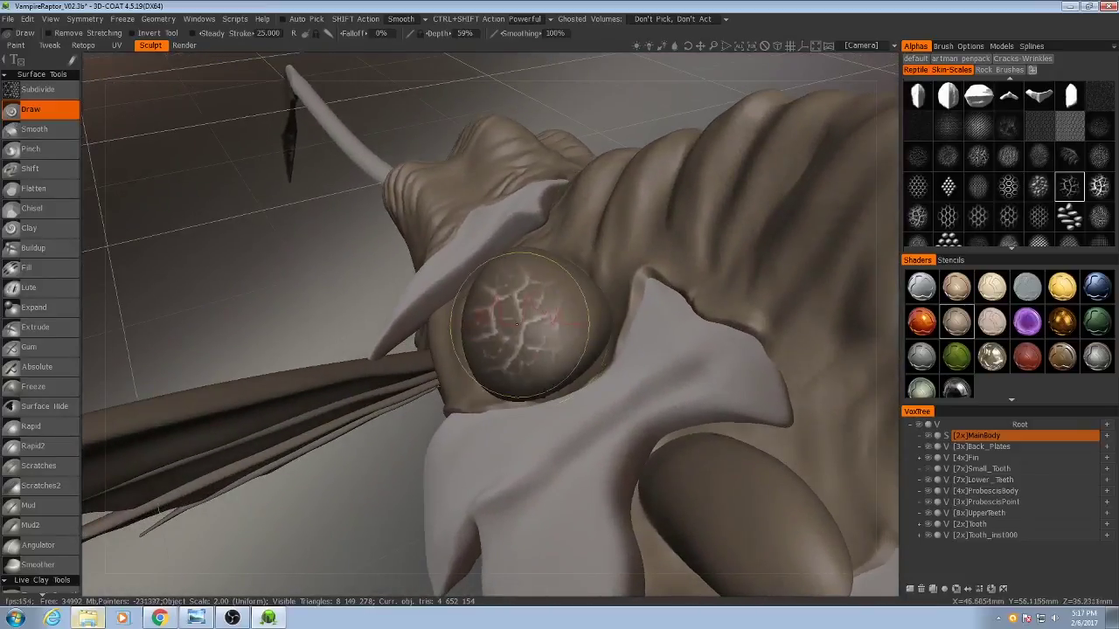
pyautogui.click(535, 316)
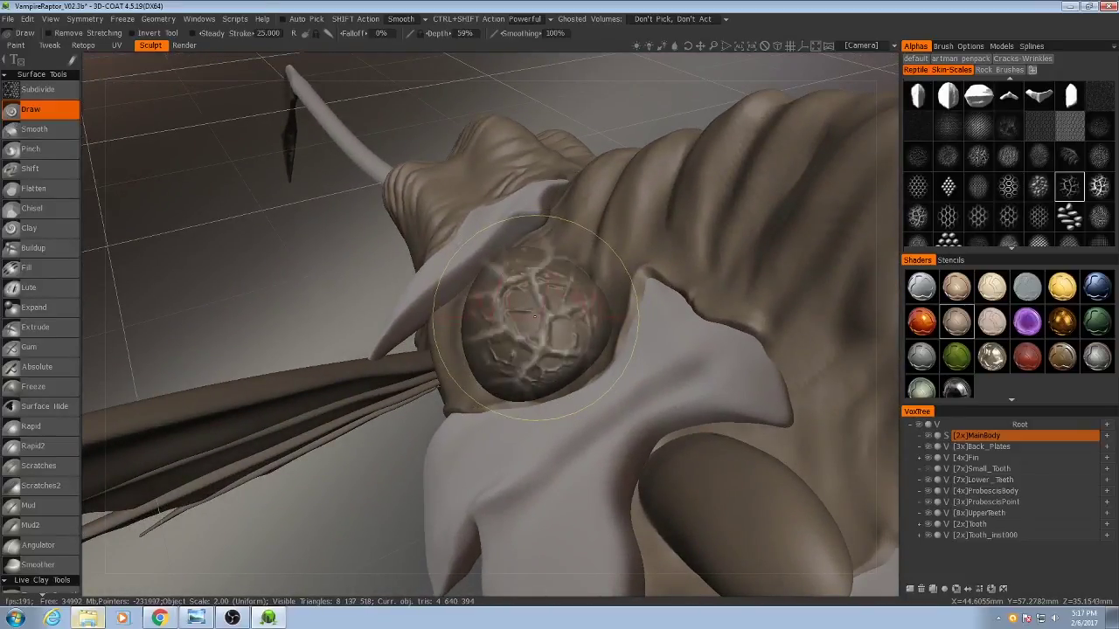
pyautogui.keyDown('alt'); pyautogui.moveTo(534, 317); pyautogui.dragTo(553, 304); pyautogui.keyUp('alt')
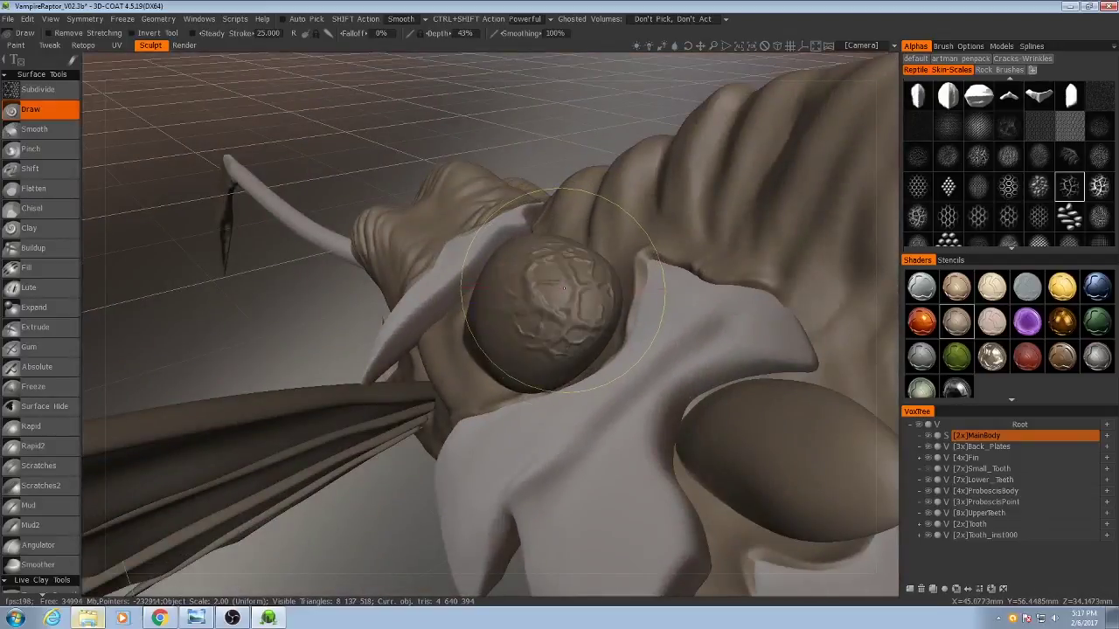
pyautogui.keyDown('alt'); pyautogui.moveTo(553, 304); pyautogui.dragTo(472, 320); pyautogui.keyUp('alt')
pyautogui.moveTo(528, 387)
pyautogui.keyDown('alt'); pyautogui.mouseDown()
pyautogui.moveTo(538, 376)
pyautogui.moveTo(525, 385)
pyautogui.mouseUp(); pyautogui.keyUp('alt')
# Step: Try to stamp the cracked-scale pattern onto the tip of the second oval bump without any rotation variation
pyautogui.click(958, 45)
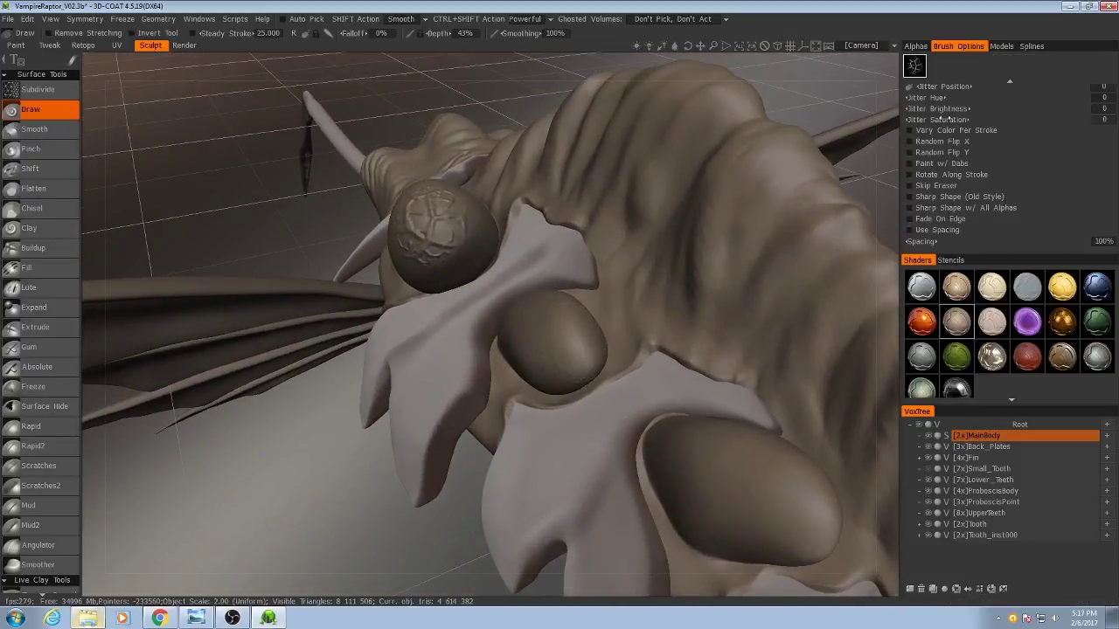
pyautogui.scroll(3, 940, 174)
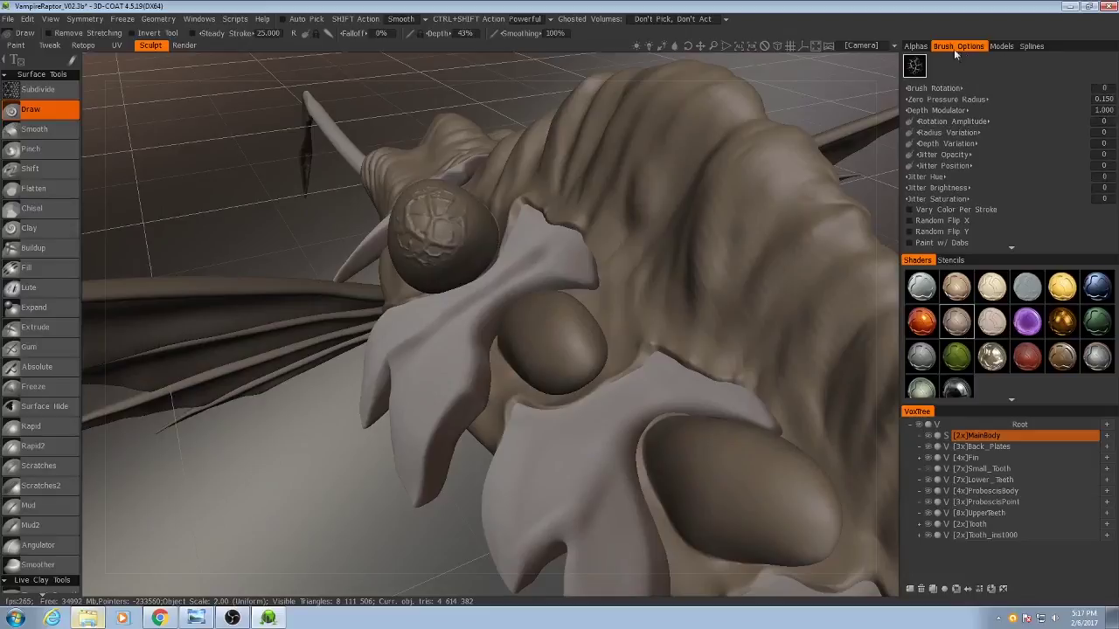
pyautogui.click(915, 45)
pyautogui.keyDown('alt'); pyautogui.moveTo(651, 236); pyautogui.dragTo(608, 219); pyautogui.keyUp('alt')
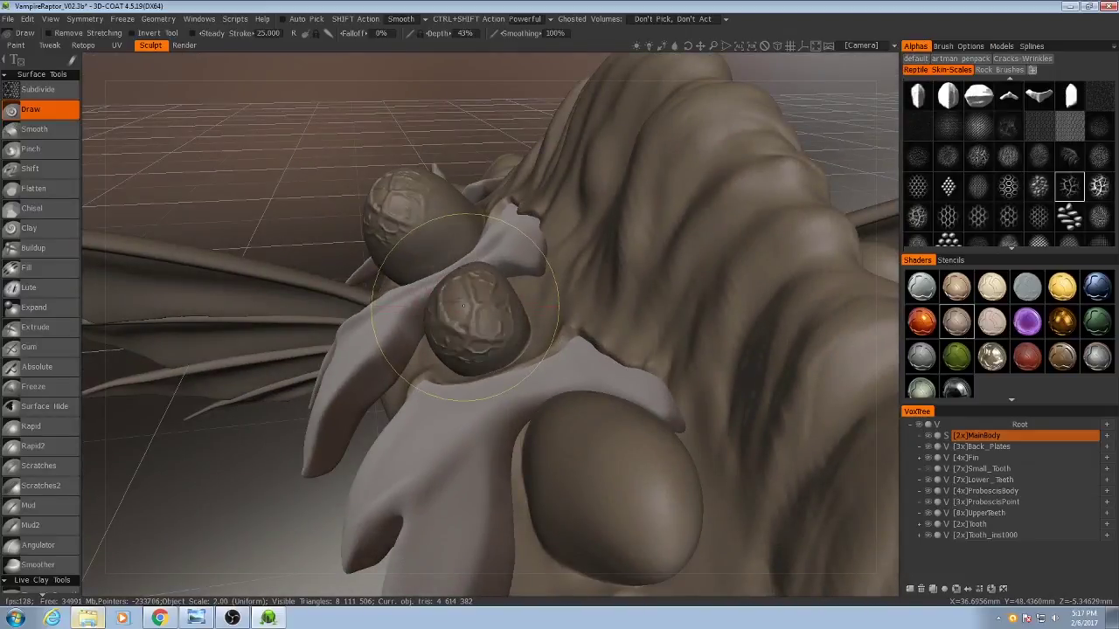
pyautogui.keyDown('alt'); pyautogui.moveTo(463, 305); pyautogui.dragTo(479, 328); pyautogui.keyUp('alt')
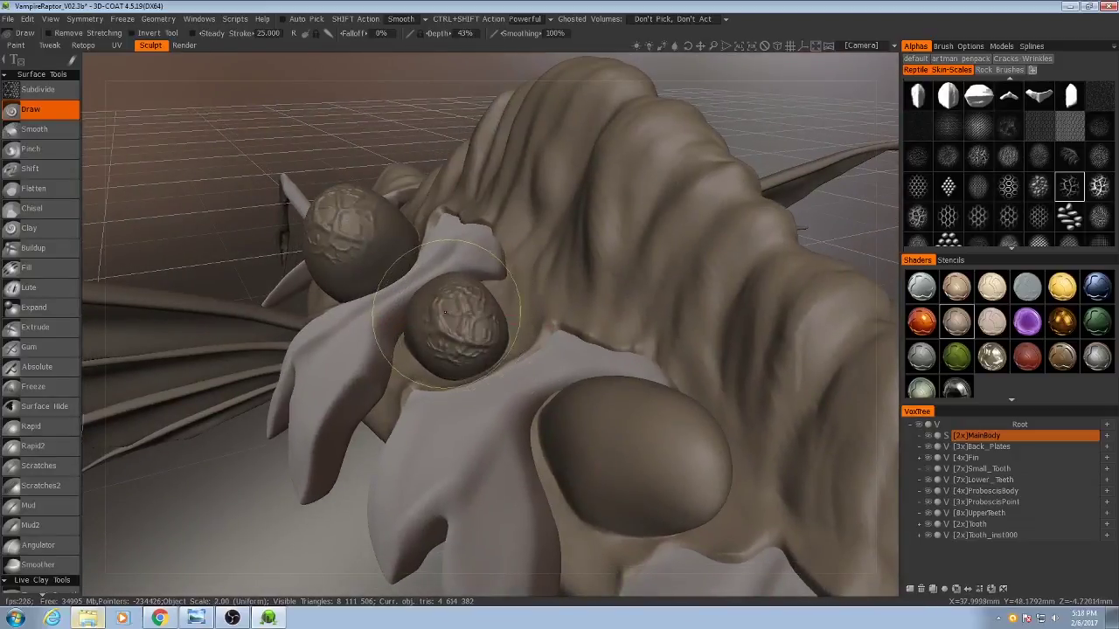
# Step: Set the brush's Rotation Amplitude to 360 and stamp the cracked-scale pattern onto the tips of the bumps behind the front one
pyautogui.click(969, 47)
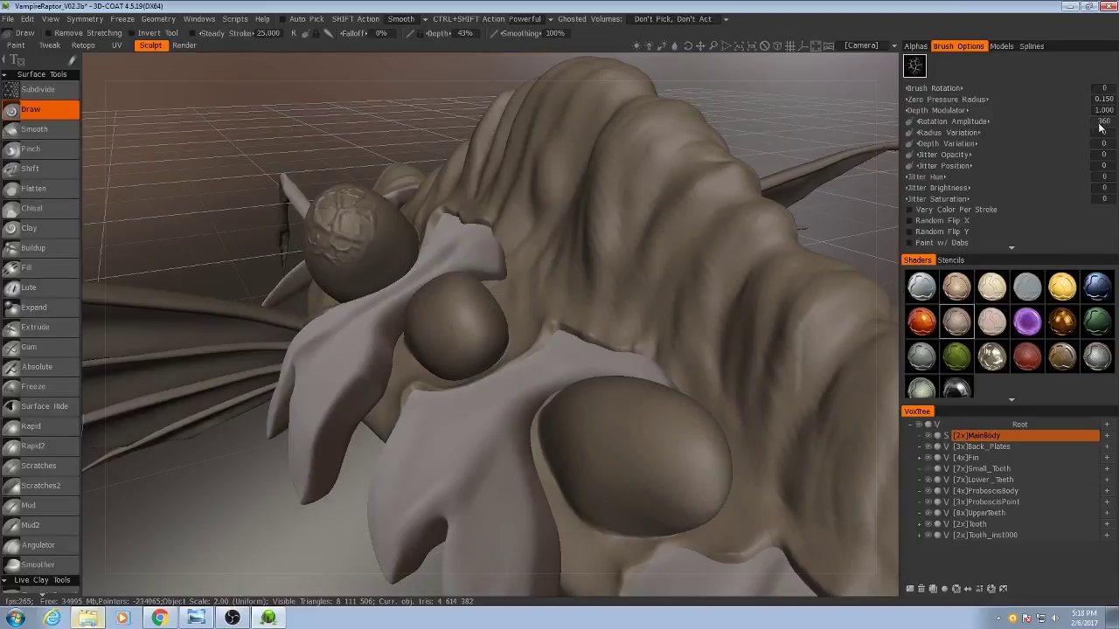
pyautogui.click(634, 116)
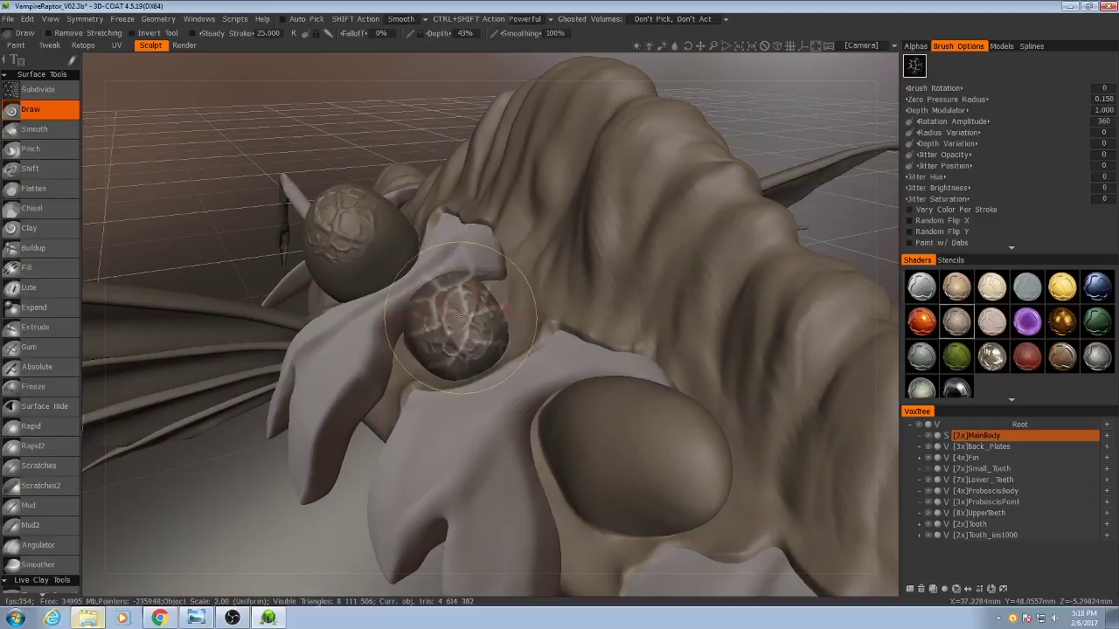
pyautogui.moveTo(547, 329)
pyautogui.keyDown('alt'); pyautogui.mouseDown()
pyautogui.moveTo(544, 339)
pyautogui.moveTo(446, 332)
pyautogui.moveTo(420, 385)
pyautogui.mouseUp(); pyautogui.keyUp('alt')
pyautogui.moveTo(420, 385)
pyautogui.mouseDown()
pyautogui.moveTo(502, 387)
pyautogui.moveTo(513, 434)
pyautogui.moveTo(554, 279)
pyautogui.moveTo(559, 350)
pyautogui.mouseUp()
pyautogui.click(514, 435)
pyautogui.click(554, 279)
pyautogui.keyDown('alt'); pyautogui.moveTo(559, 350); pyautogui.dragTo(584, 292, button='right'); pyautogui.keyUp('alt')
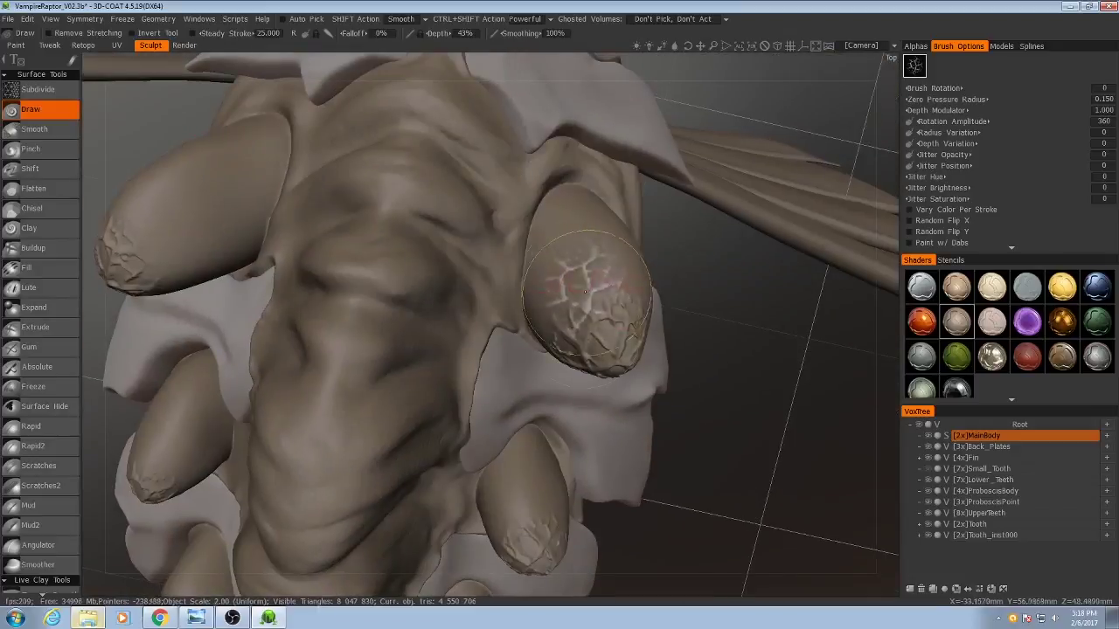
# Step: Add more cracked-scale stamps around the ends of the oval bumps, with the brush depth set to 23%
pyautogui.moveTo(605, 311)
pyautogui.keyDown('alt'); pyautogui.mouseDown()
pyautogui.moveTo(595, 378)
pyautogui.moveTo(559, 350)
pyautogui.moveTo(489, 341)
pyautogui.moveTo(543, 337)
pyautogui.moveTo(524, 393)
pyautogui.mouseUp(); pyautogui.keyUp('alt')
pyautogui.click(595, 378)
pyautogui.click(539, 332)
pyautogui.moveTo(524, 393)
pyautogui.keyDown('alt'); pyautogui.mouseDown(button='right')
pyautogui.moveTo(499, 422)
pyautogui.moveTo(668, 393)
pyautogui.mouseUp(button='right'); pyautogui.keyUp('alt')
pyautogui.moveTo(668, 392)
pyautogui.keyDown('alt'); pyautogui.mouseDown()
pyautogui.moveTo(449, 293)
pyautogui.moveTo(662, 201)
pyautogui.mouseUp(); pyautogui.keyUp('alt')
pyautogui.keyDown('alt'); pyautogui.moveTo(662, 201); pyautogui.dragTo(560, 262, button='right'); pyautogui.keyUp('alt')
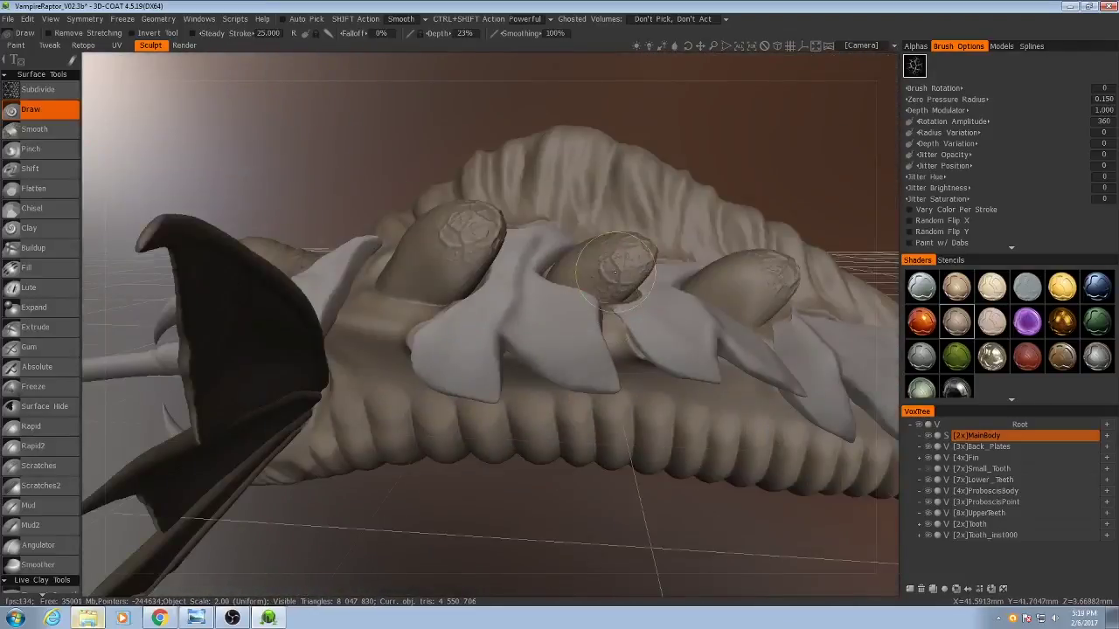
# Step: Examine the scale texture on the bumps from above and from the side of the body
pyautogui.keyDown('alt'); pyautogui.moveTo(560, 262); pyautogui.dragTo(524, 341); pyautogui.keyUp('alt')
pyautogui.keyDown('alt'); pyautogui.moveTo(525, 341); pyautogui.dragTo(486, 393, button='right'); pyautogui.keyUp('alt')
pyautogui.moveTo(446, 369)
pyautogui.keyDown('alt'); pyautogui.mouseDown()
pyautogui.moveTo(532, 298)
pyautogui.moveTo(429, 369)
pyautogui.moveTo(560, 380)
pyautogui.moveTo(539, 437)
pyautogui.moveTo(533, 359)
pyautogui.mouseUp(); pyautogui.keyUp('alt')
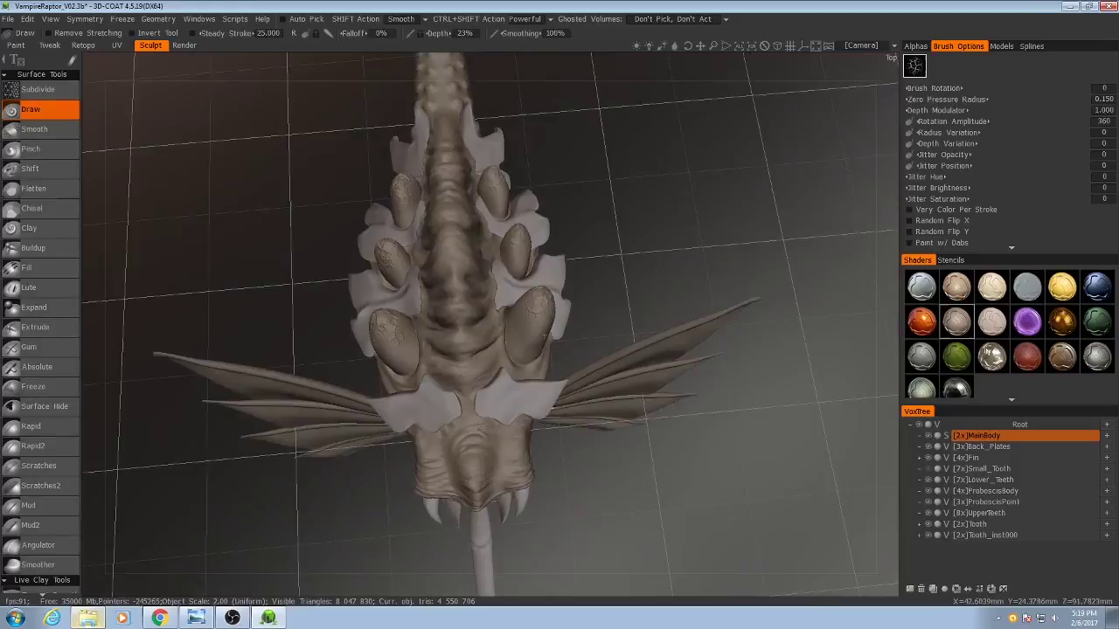
pyautogui.keyDown('alt'); pyautogui.moveTo(534, 359); pyautogui.dragTo(527, 388, button='right'); pyautogui.keyUp('alt')
pyautogui.keyDown('alt'); pyautogui.moveTo(527, 387); pyautogui.dragTo(463, 341); pyautogui.keyUp('alt')
pyautogui.keyDown('alt'); pyautogui.moveTo(463, 341); pyautogui.dragTo(477, 389, button='right'); pyautogui.keyUp('alt')
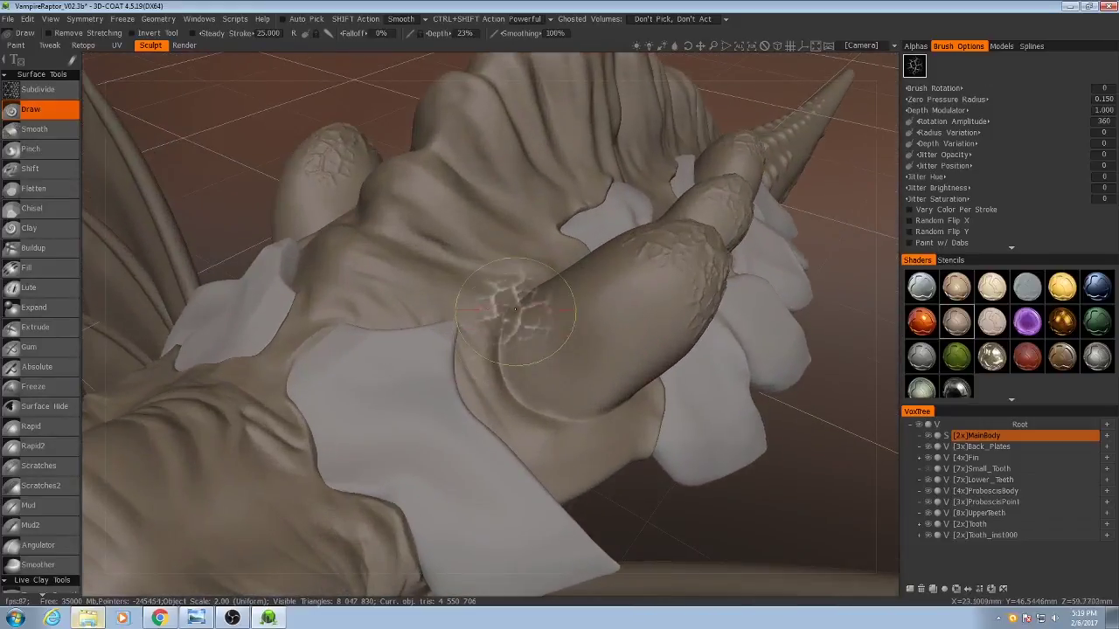
pyautogui.keyDown('alt'); pyautogui.moveTo(596, 394); pyautogui.dragTo(568, 403); pyautogui.keyUp('alt')
pyautogui.keyDown('alt'); pyautogui.moveTo(569, 404); pyautogui.dragTo(570, 378, button='right'); pyautogui.keyUp('alt')
pyautogui.moveTo(569, 378)
pyautogui.keyDown('alt'); pyautogui.mouseDown()
pyautogui.moveTo(532, 357)
pyautogui.moveTo(490, 393)
pyautogui.mouseUp(); pyautogui.keyUp('alt')
# Step: Switch the alpha library to the Cracks-Wrinkles set and look through its patterns for a suitable crack
pyautogui.click(919, 48)
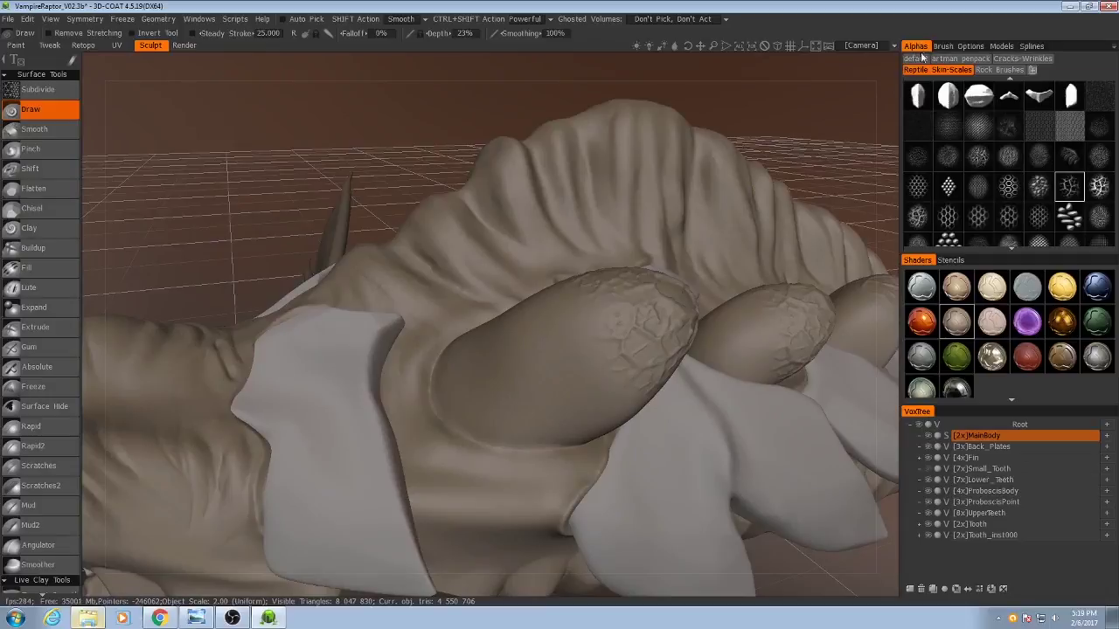
pyautogui.scroll(-3, 996, 165)
pyautogui.scroll(3, 996, 163)
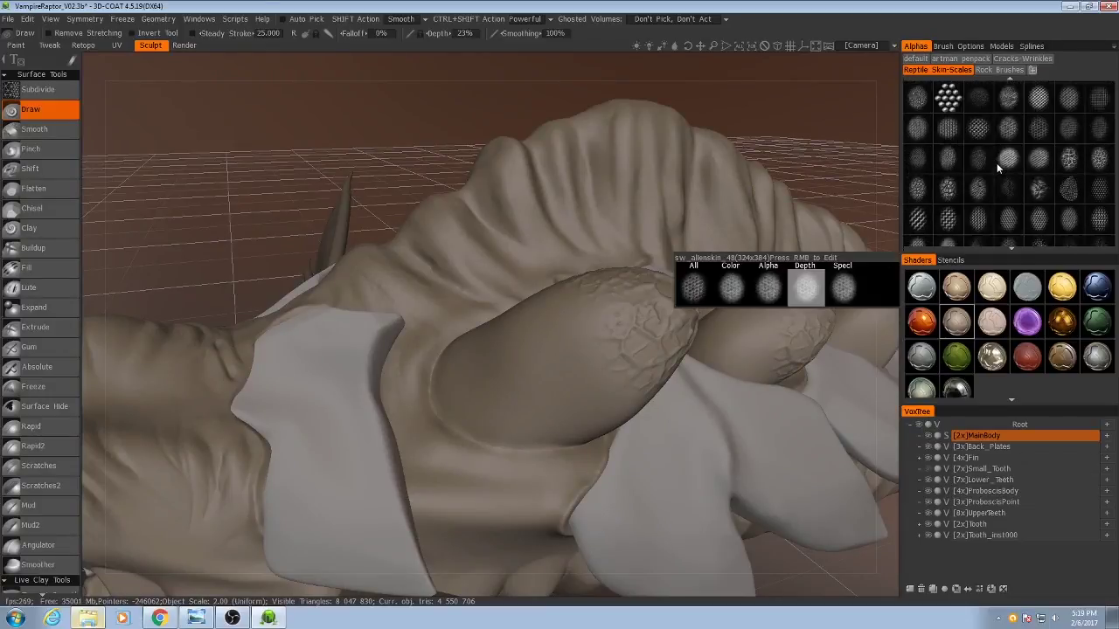
pyautogui.scroll(4, 997, 162)
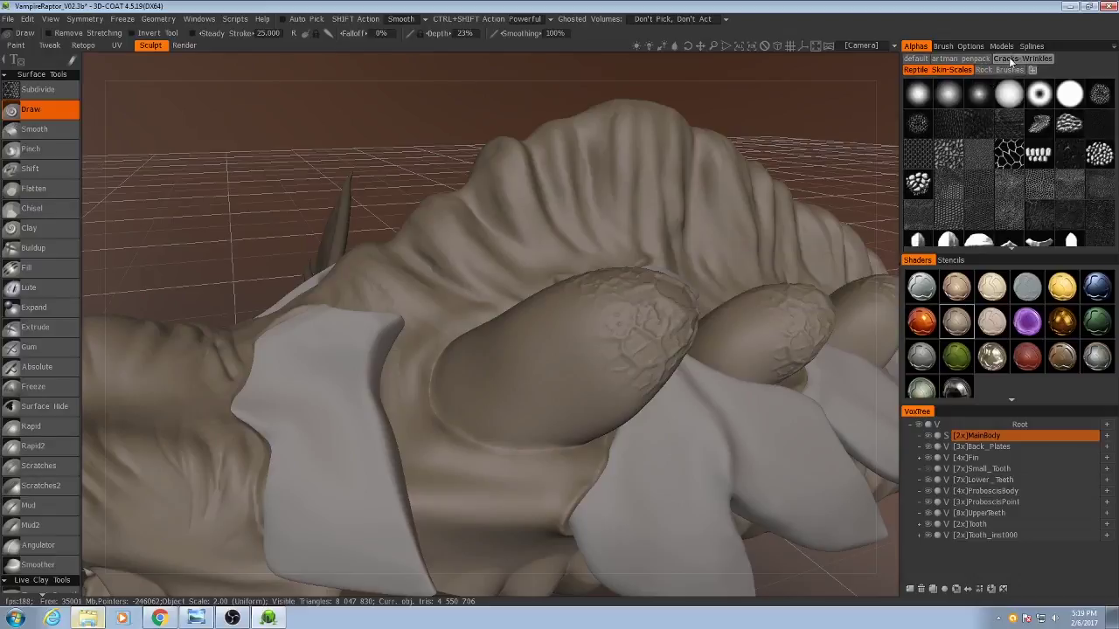
pyautogui.click(1010, 58)
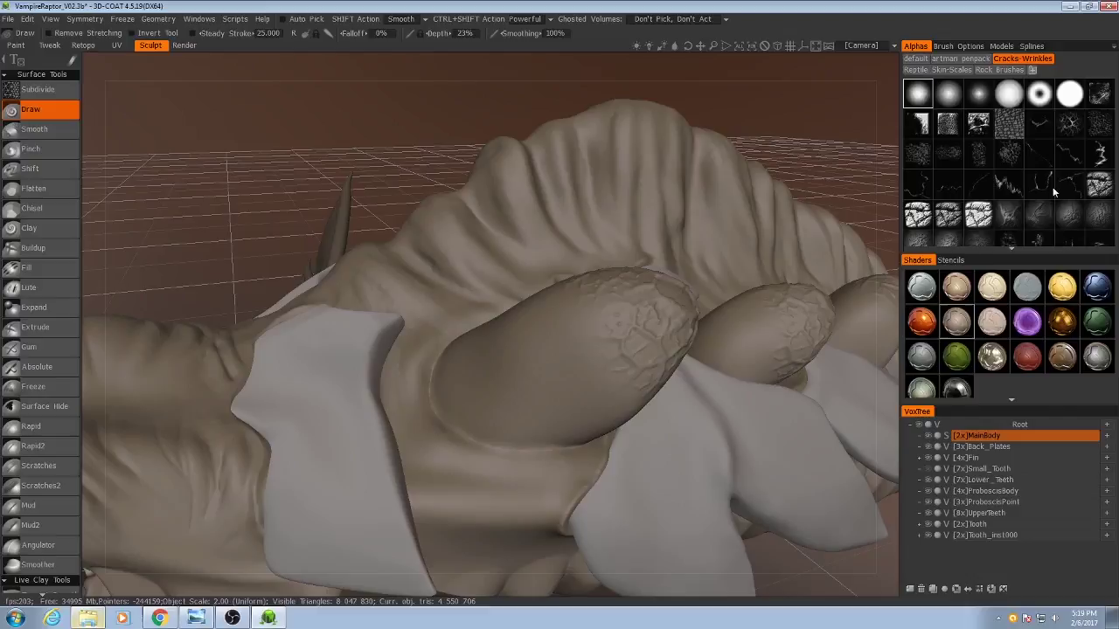
pyautogui.scroll(-3, 1052, 190)
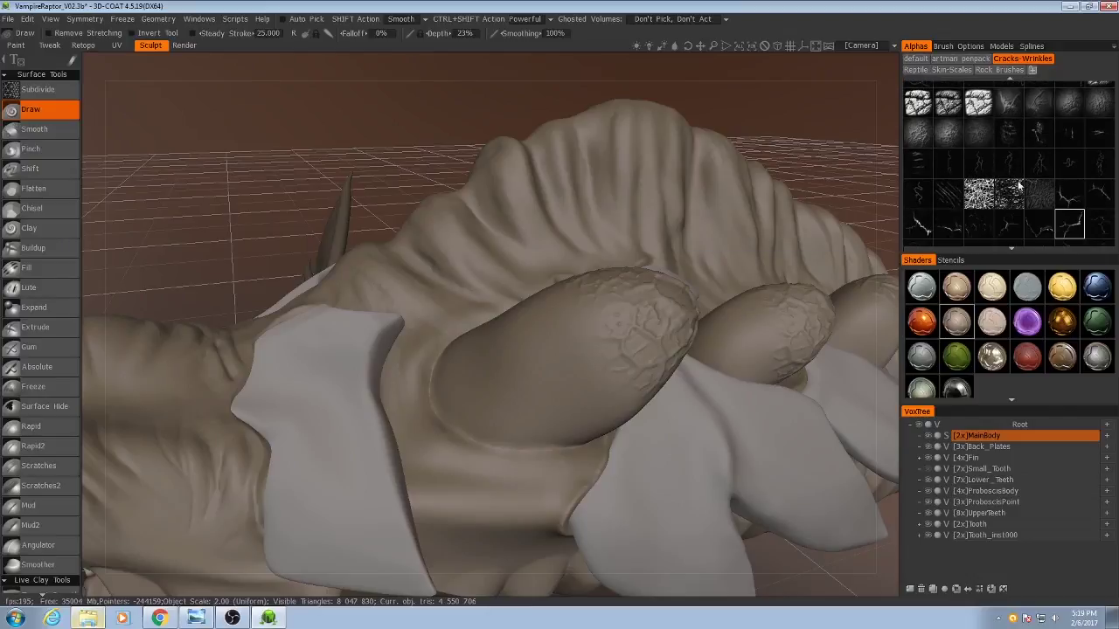
pyautogui.scroll(-1, 1018, 185)
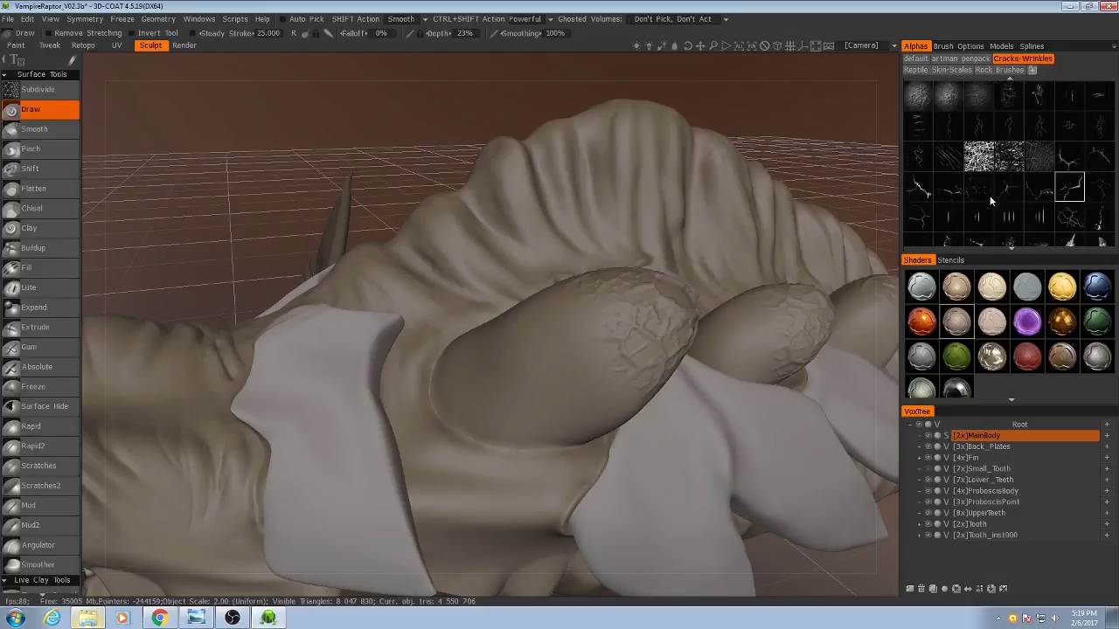
pyautogui.scroll(-3, 1020, 178)
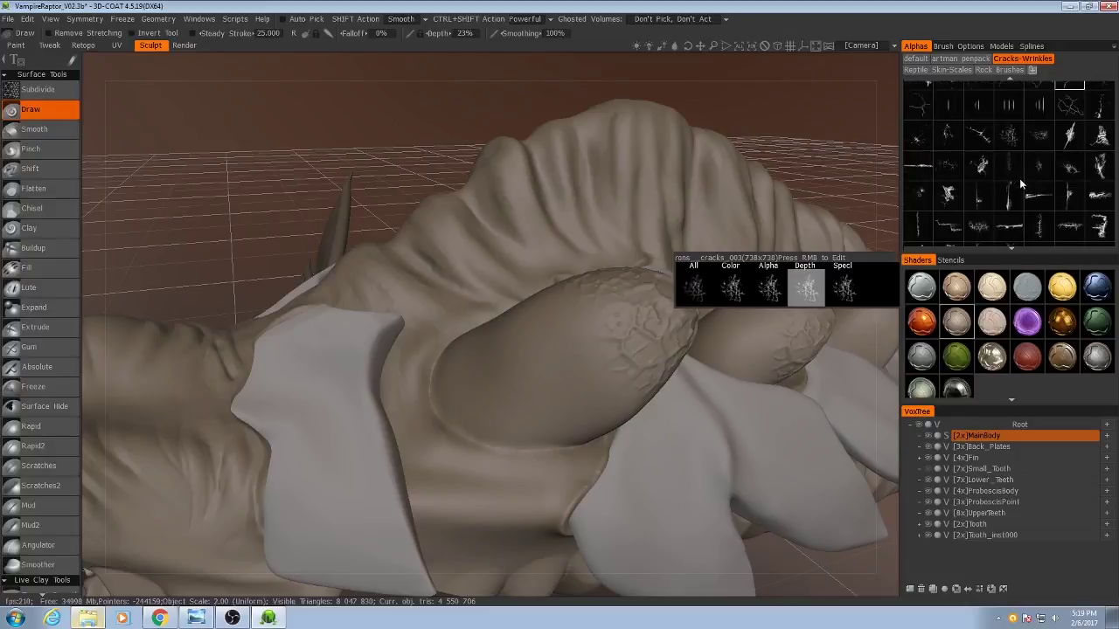
pyautogui.scroll(-1, 1044, 225)
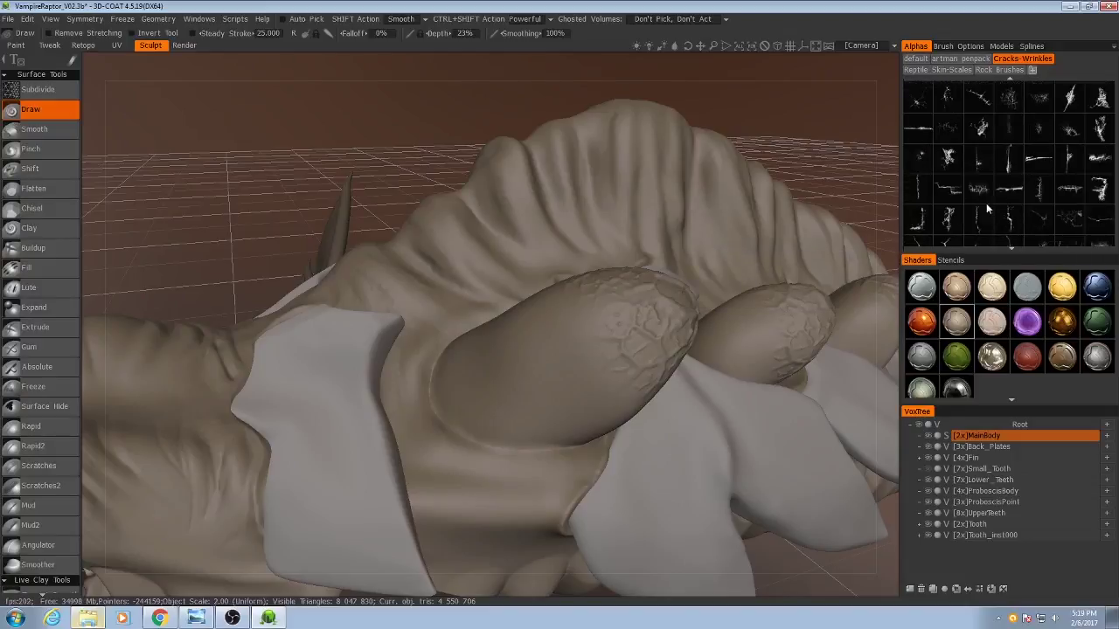
pyautogui.scroll(-1, 988, 208)
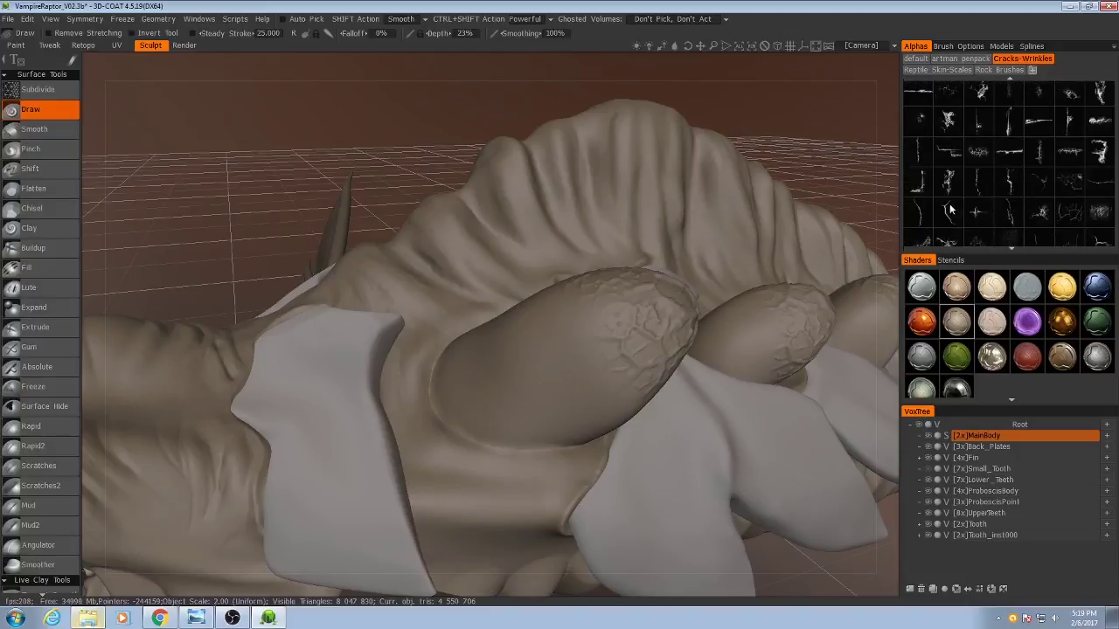
pyautogui.scroll(1, 1014, 192)
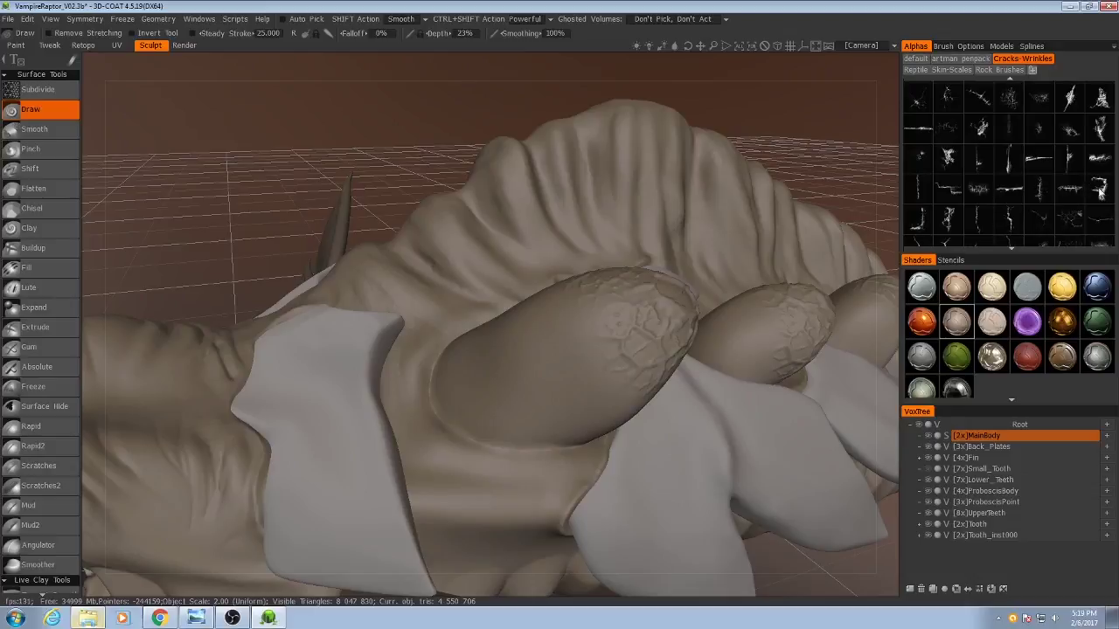
# Step: Try a blotchy, thick crack alpha on the base of the front bump with Brush Rotation set to -130
pyautogui.click(1100, 191)
pyautogui.moveTo(577, 341)
pyautogui.mouseDown()
pyautogui.moveTo(485, 389)
pyautogui.moveTo(595, 412)
pyautogui.moveTo(425, 402)
pyautogui.mouseUp()
pyautogui.hotkey('ctrl', 'z')
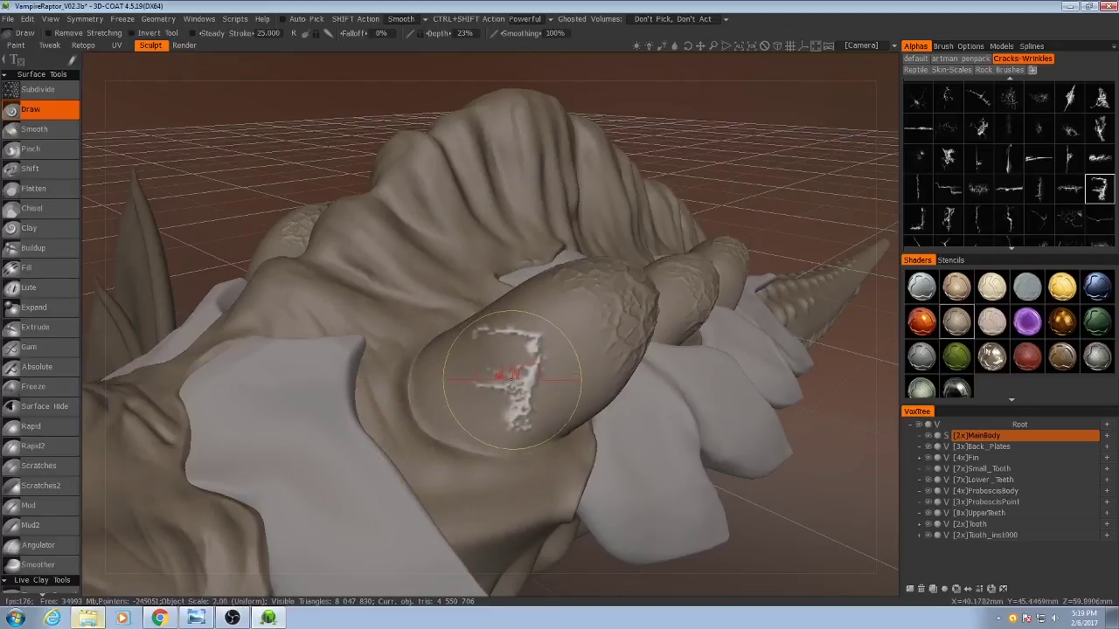
pyautogui.click(966, 49)
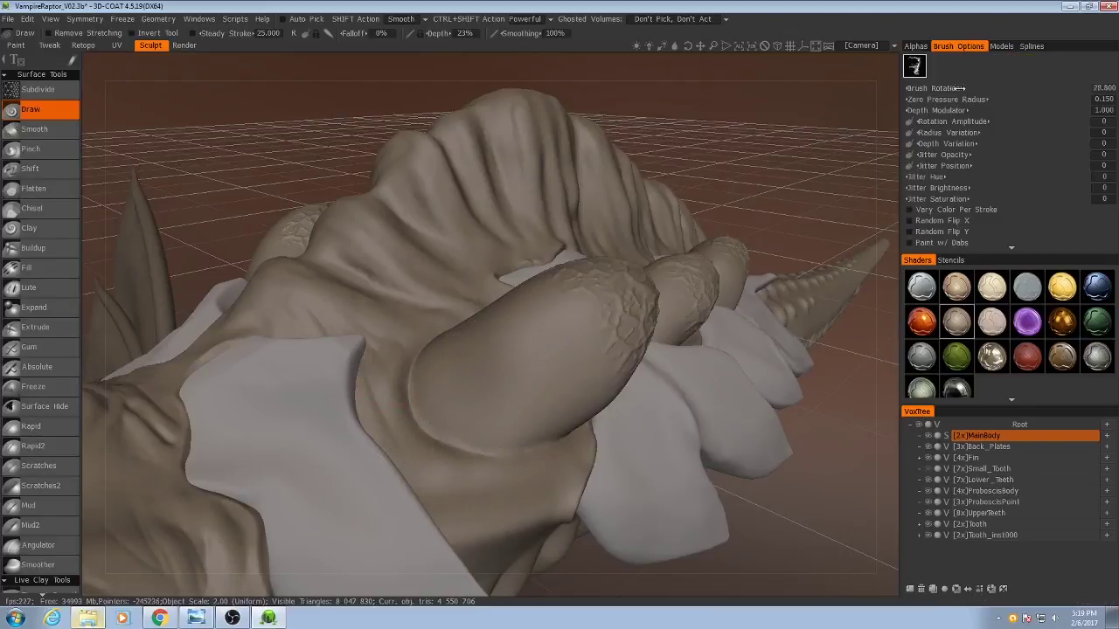
pyautogui.moveTo(959, 88); pyautogui.dragTo(972, 88)
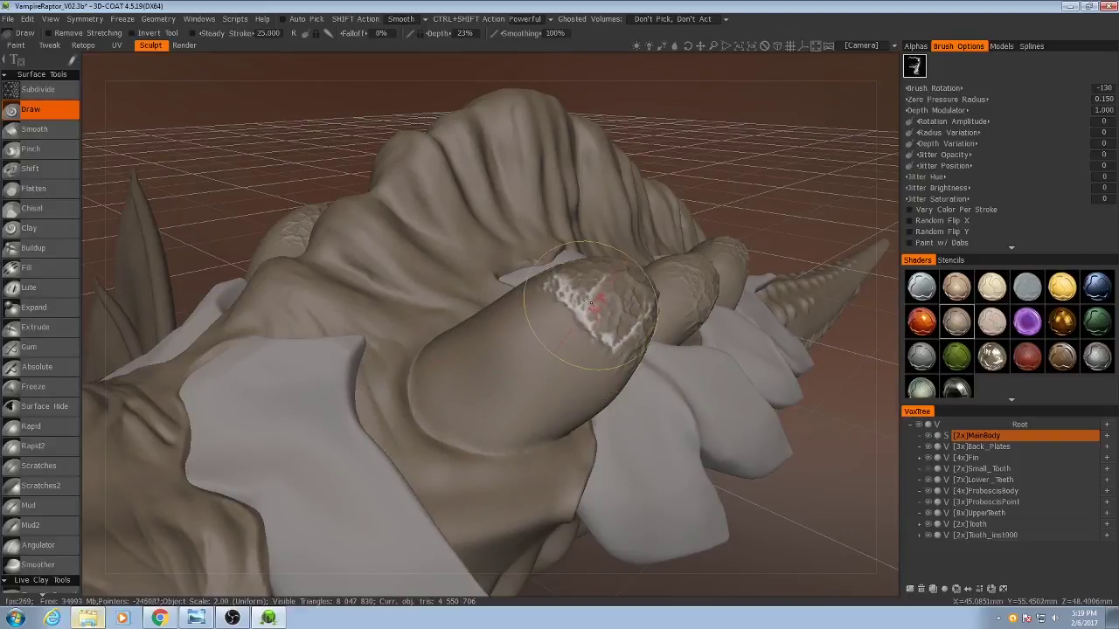
pyautogui.click(453, 406)
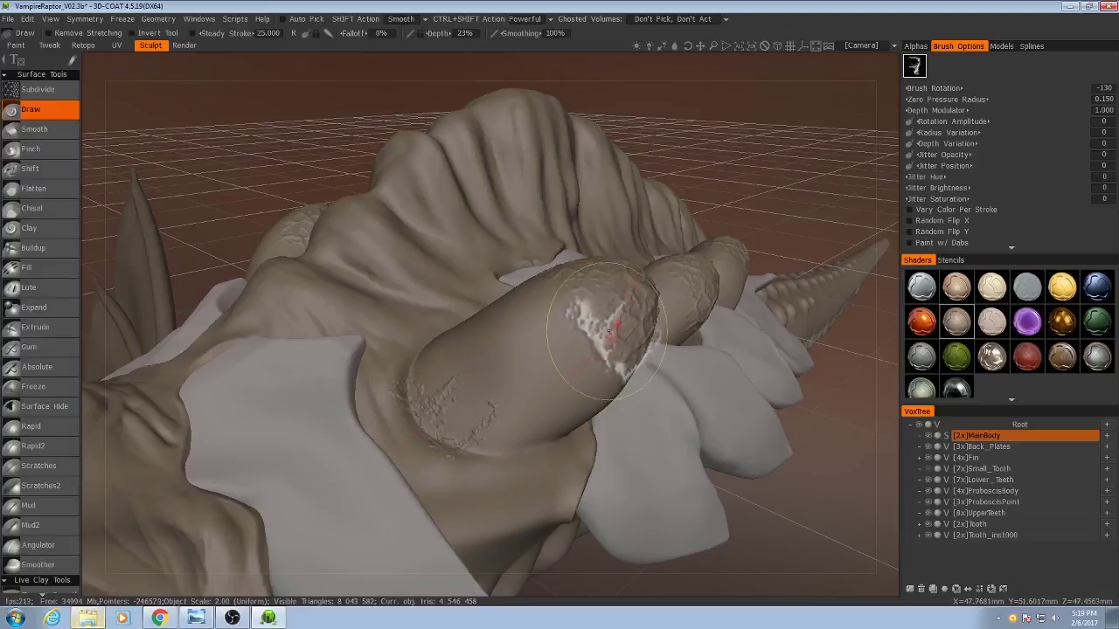
pyautogui.moveTo(570, 373)
pyautogui.keyDown('alt'); pyautogui.mouseDown()
pyautogui.moveTo(486, 335)
pyautogui.moveTo(584, 390)
pyautogui.moveTo(552, 346)
pyautogui.mouseUp(); pyautogui.keyUp('alt')
pyautogui.click(500, 352)
pyautogui.hotkey('ctrl', 'z')
pyautogui.hotkey('ctrl', 'z')
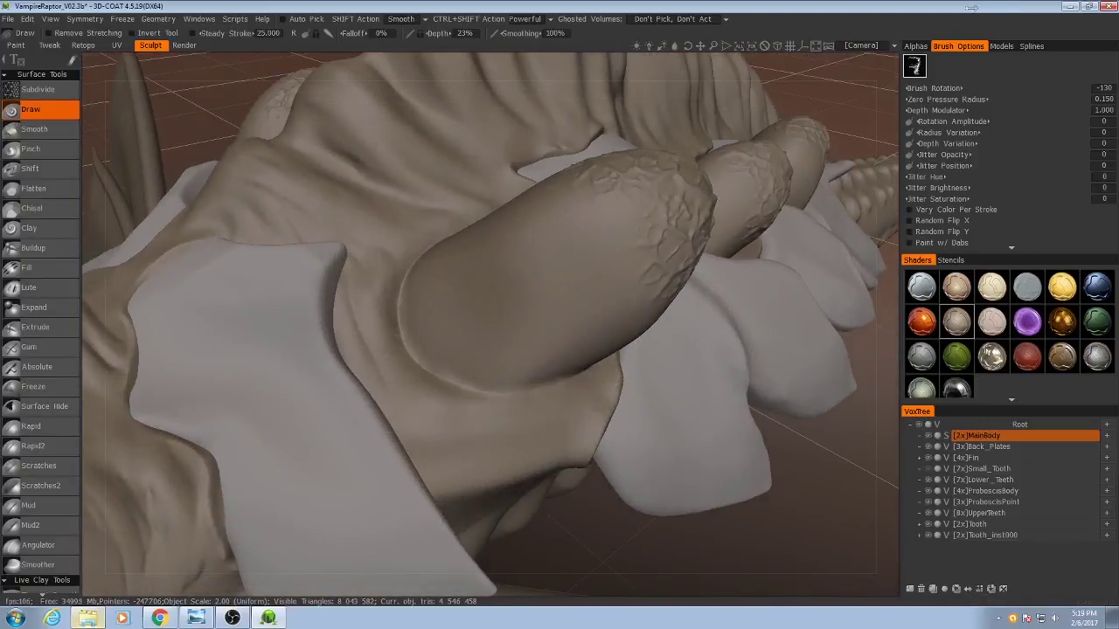
# Step: Choose a thin branching crack alpha from the Cracks-Wrinkles set, with Brush Rotation at -7.2
pyautogui.click(919, 45)
pyautogui.scroll(3, 1019, 167)
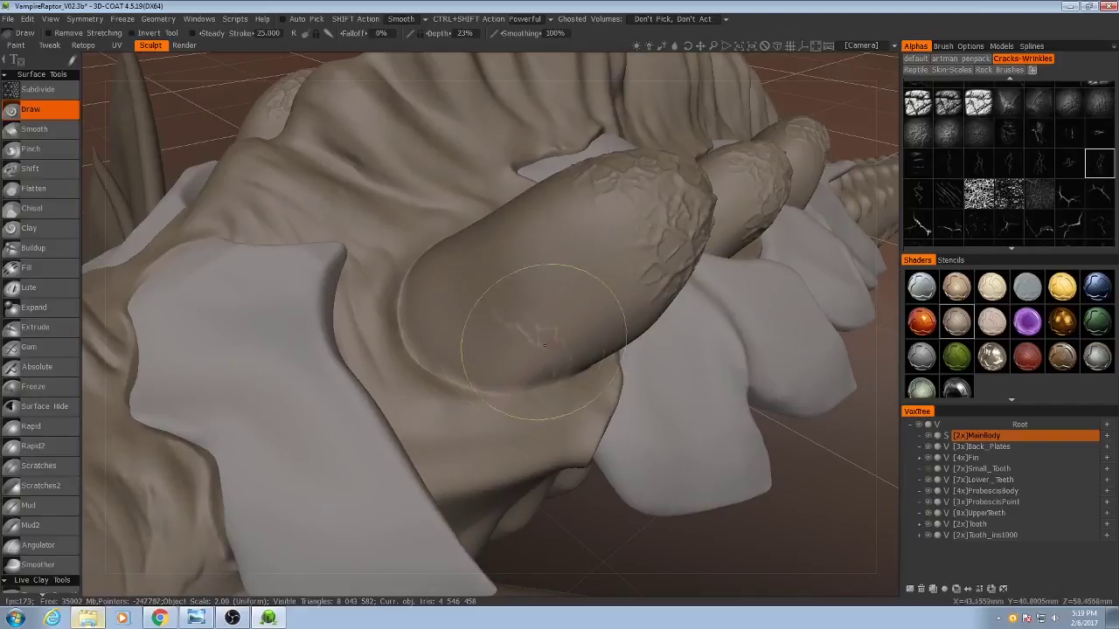
pyautogui.moveTo(544, 345)
pyautogui.mouseDown()
pyautogui.moveTo(467, 355)
pyautogui.moveTo(568, 291)
pyautogui.mouseUp()
pyautogui.click(958, 45)
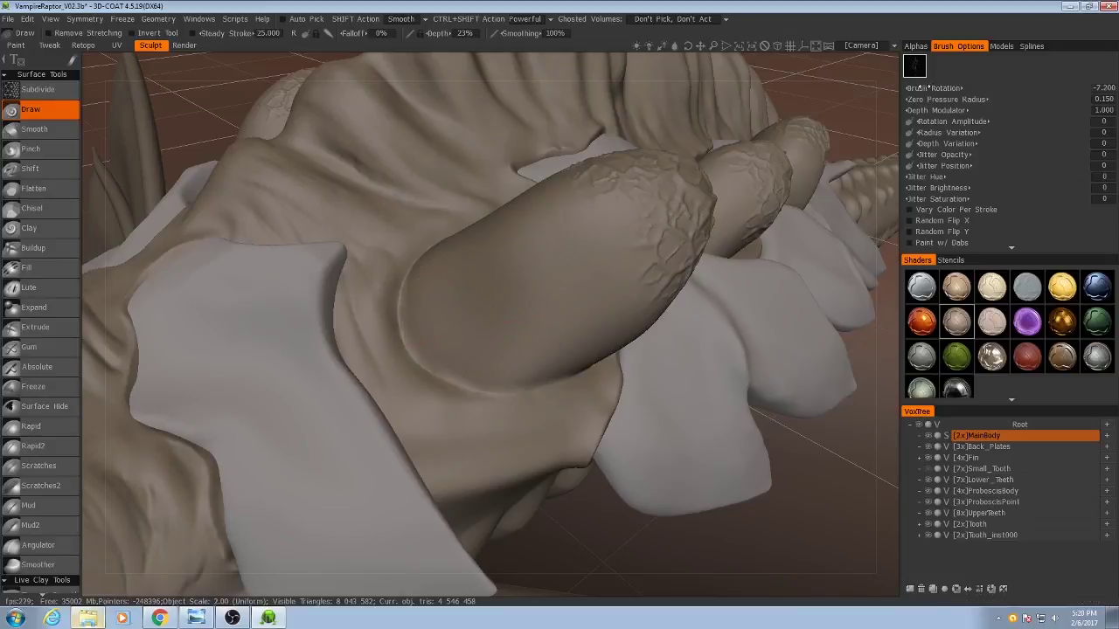
# Step: Try to stamp the thin branching crack pattern across the base of the front bump
pyautogui.moveTo(500, 297)
pyautogui.keyDown('alt'); pyautogui.mouseDown()
pyautogui.moveTo(421, 365)
pyautogui.moveTo(476, 385)
pyautogui.moveTo(511, 330)
pyautogui.mouseUp(); pyautogui.keyUp('alt')
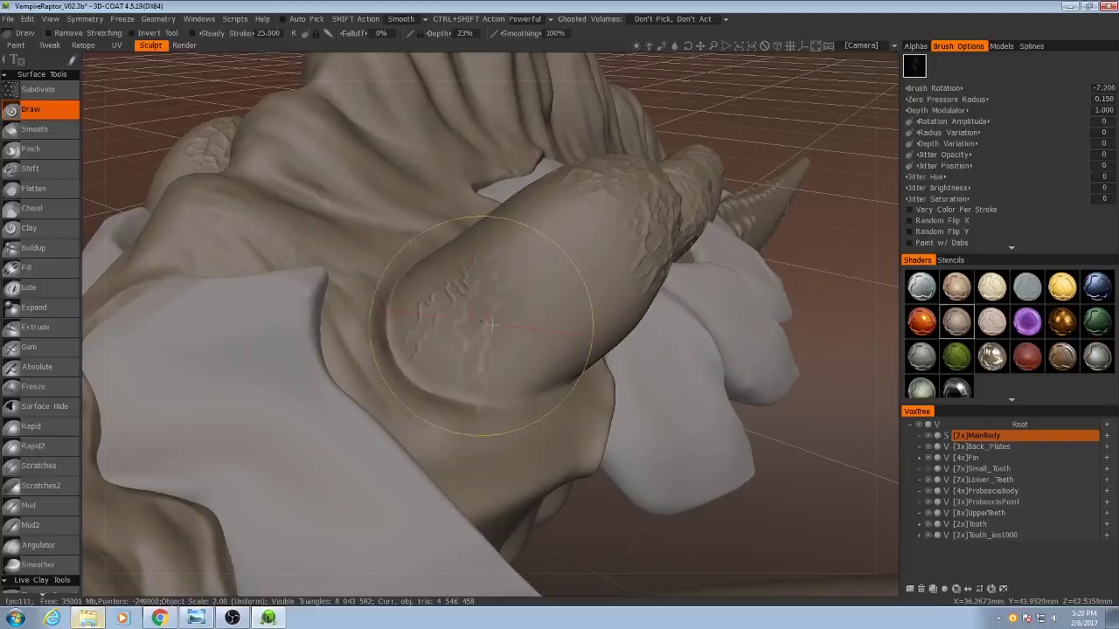
pyautogui.moveTo(518, 324)
pyautogui.mouseDown(button='middle')
pyautogui.moveTo(581, 335)
pyautogui.moveTo(531, 389)
pyautogui.moveTo(457, 330)
pyautogui.moveTo(612, 295)
pyautogui.moveTo(545, 232)
pyautogui.mouseUp(button='middle')
pyautogui.scroll(5, 499, 315)
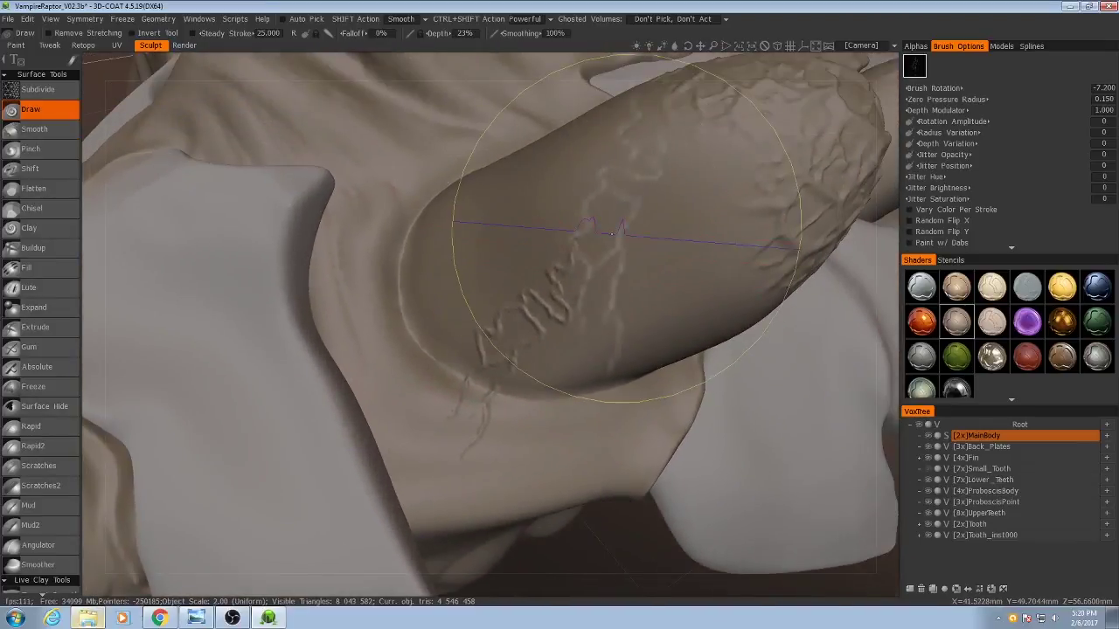
pyautogui.hotkey('ctrl', 'z')
pyautogui.keyDown('alt'); pyautogui.moveTo(592, 262); pyautogui.dragTo(520, 297, button='right'); pyautogui.keyUp('alt')
pyautogui.moveTo(519, 297)
pyautogui.keyDown('alt'); pyautogui.mouseDown()
pyautogui.moveTo(636, 298)
pyautogui.moveTo(487, 324)
pyautogui.mouseUp(); pyautogui.keyUp('alt')
pyautogui.keyDown('alt'); pyautogui.moveTo(487, 325); pyautogui.dragTo(609, 289, button='right'); pyautogui.keyUp('alt')
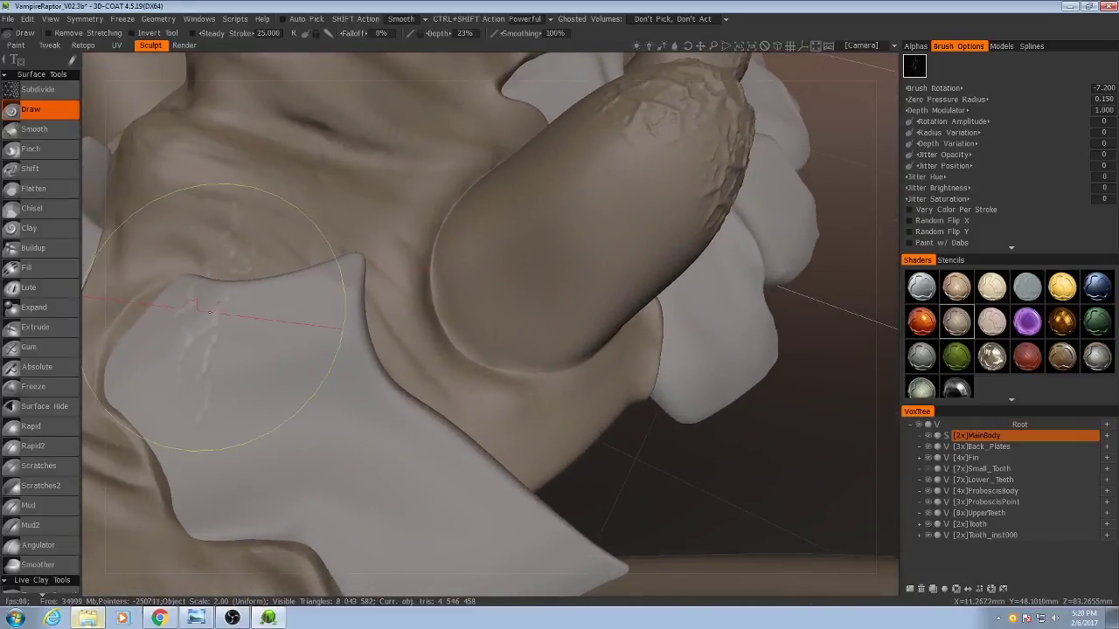
pyautogui.scroll(-2, 35, 372)
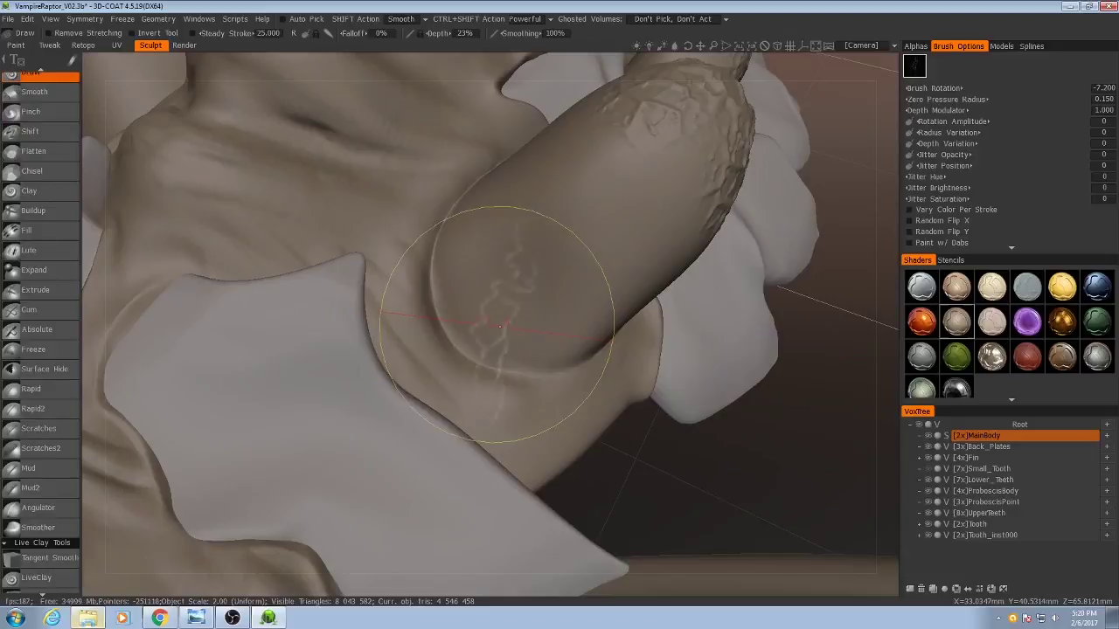
pyautogui.moveTo(499, 326); pyautogui.dragTo(525, 349)
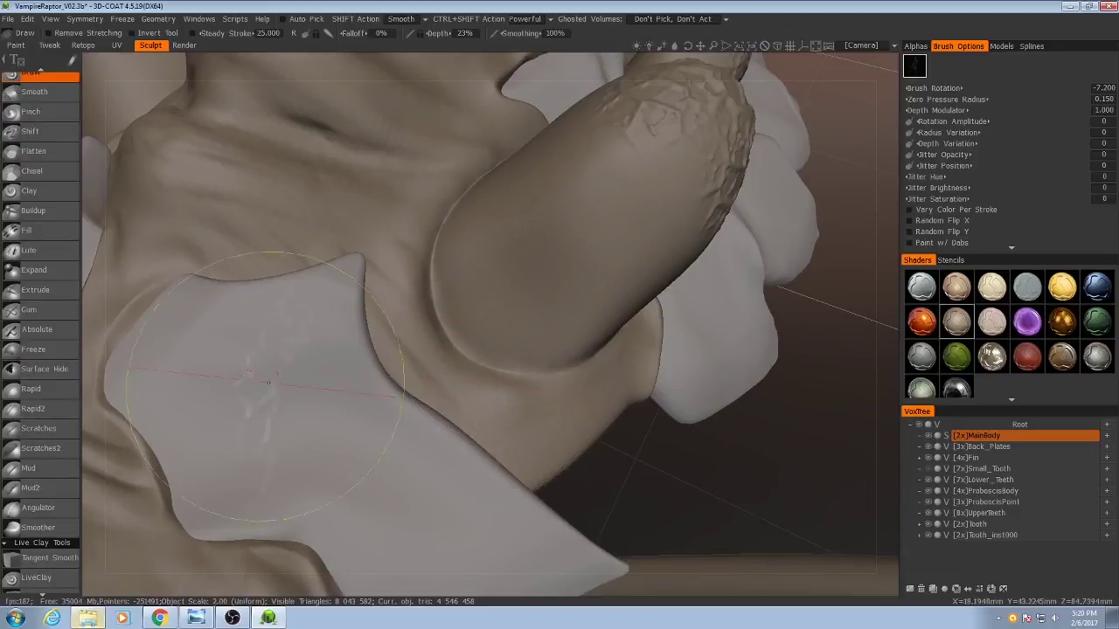
# Step: Freeze a narrow strip of body surface along the base of the front bump using a smaller brush
pyautogui.click(41, 351)
pyautogui.keyDown('alt'); pyautogui.moveTo(491, 332); pyautogui.dragTo(475, 340); pyautogui.keyUp('alt')
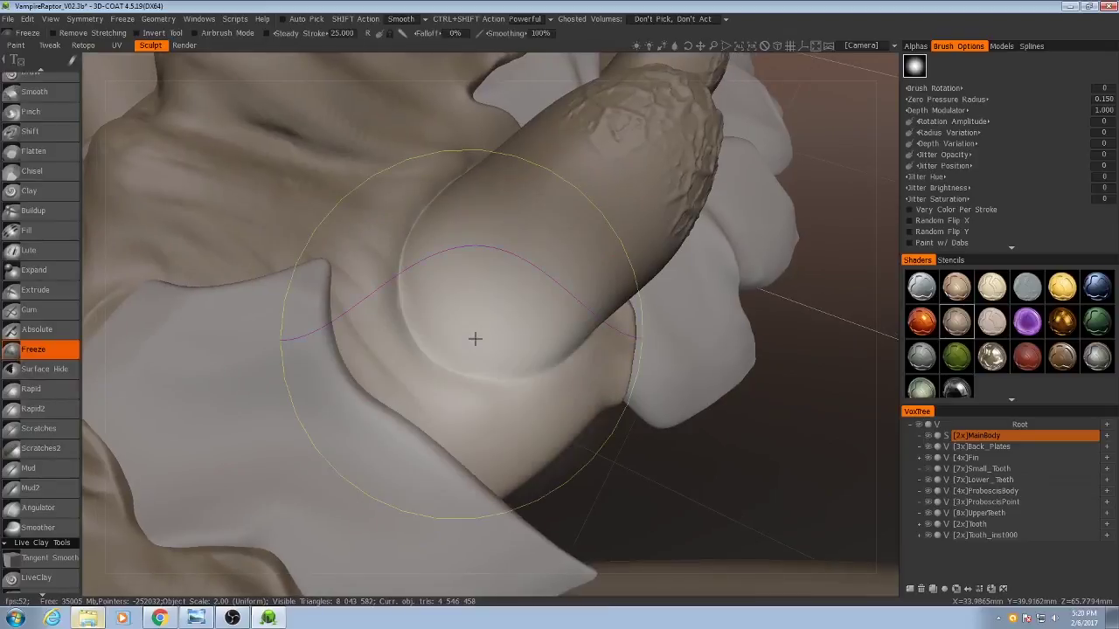
pyautogui.moveTo(470, 337); pyautogui.dragTo(318, 336, button='right')
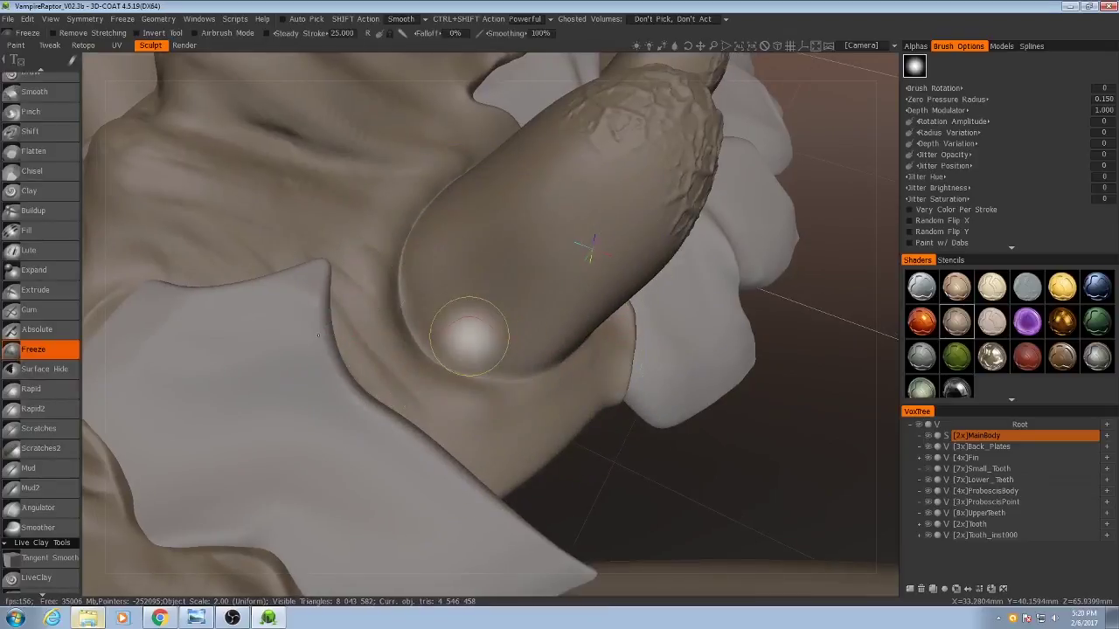
pyautogui.moveTo(376, 321)
pyautogui.mouseDown()
pyautogui.moveTo(444, 385)
pyautogui.moveTo(355, 359)
pyautogui.mouseUp()
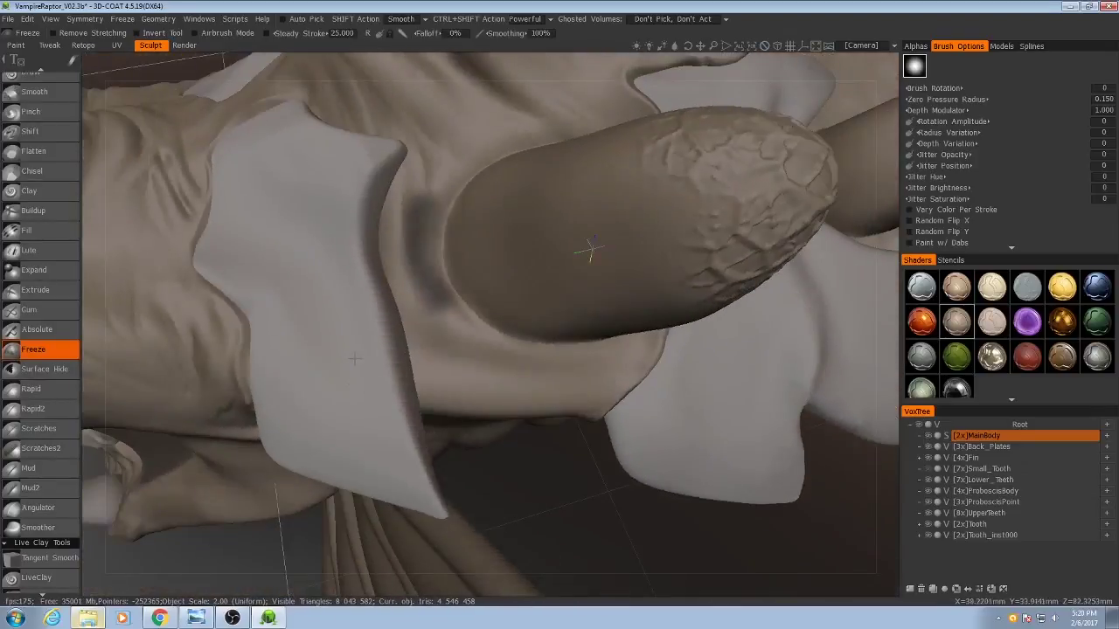
pyautogui.hotkey('ctrl', 'z')
pyautogui.moveTo(413, 230)
pyautogui.mouseDown()
pyautogui.moveTo(435, 304)
pyautogui.moveTo(494, 344)
pyautogui.moveTo(459, 362)
pyautogui.mouseUp()
pyautogui.scroll(2, 63, 159)
# Step: Return to the Draw tool and check how the thin crack pattern falls over the bump's base and the frozen strip
pyautogui.click(44, 111)
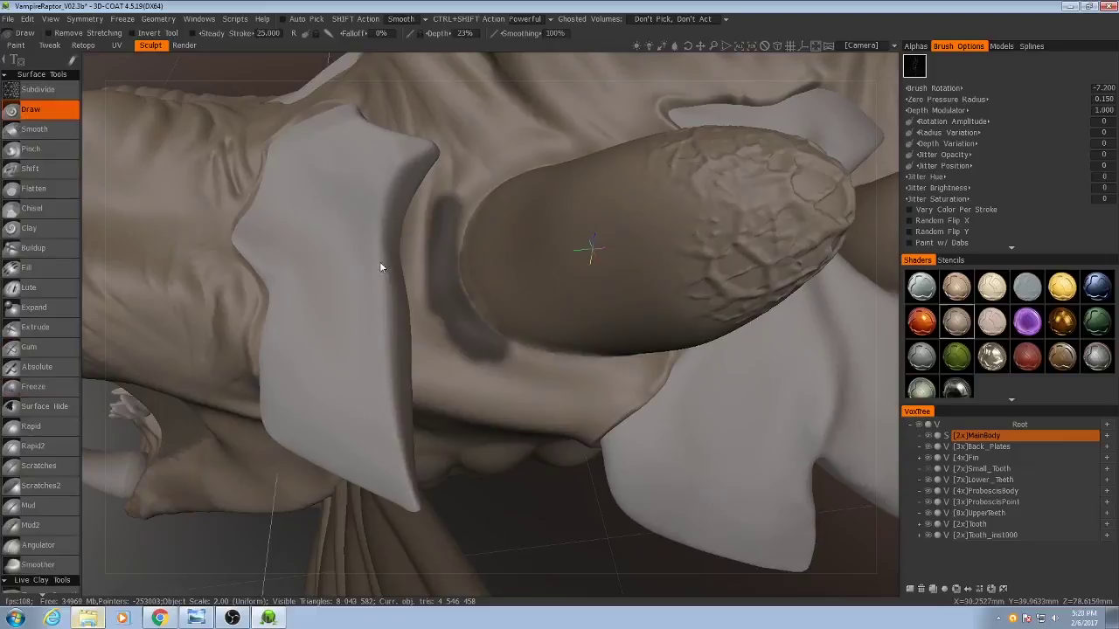
pyautogui.moveTo(379, 261); pyautogui.dragTo(481, 271, button='middle')
pyautogui.keyDown('alt'); pyautogui.moveTo(509, 326); pyautogui.dragTo(457, 337); pyautogui.keyUp('alt')
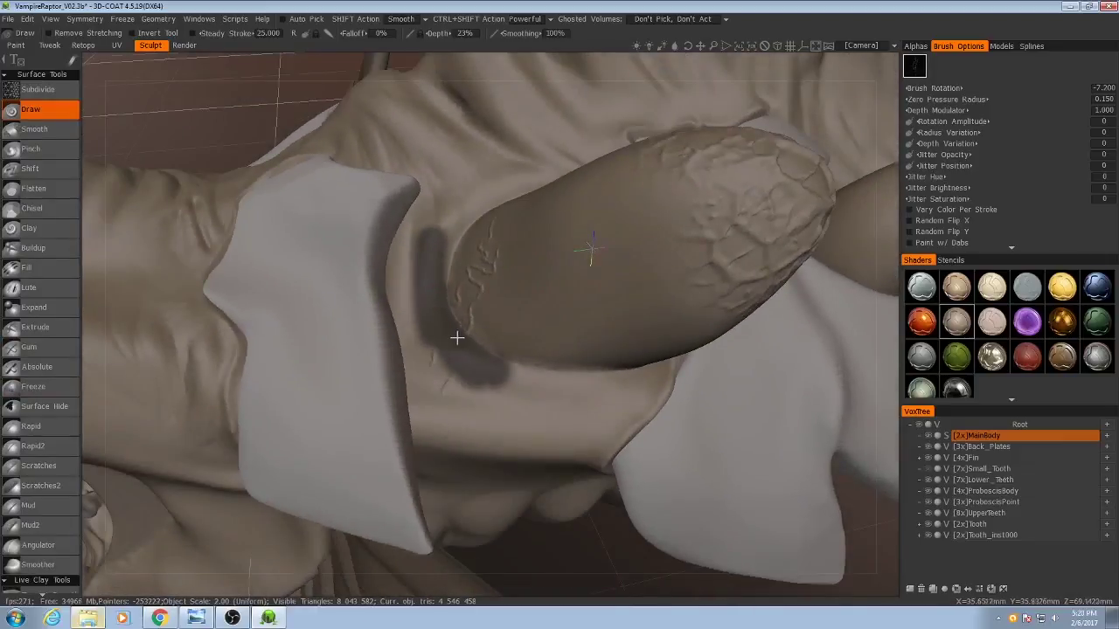
pyautogui.keyDown('alt'); pyautogui.moveTo(458, 337); pyautogui.dragTo(487, 300, button='right'); pyautogui.keyUp('alt')
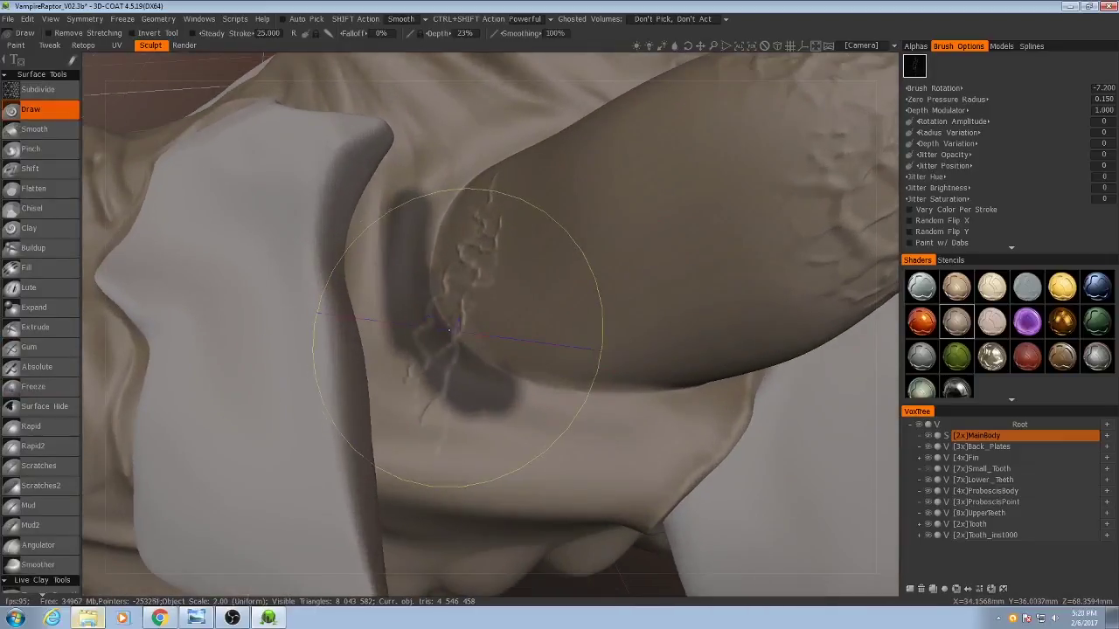
# Step: Widen the frozen strip and extend it further around both sides of the front bump's base
pyautogui.click(34, 386)
pyautogui.moveTo(385, 314)
pyautogui.mouseDown()
pyautogui.moveTo(392, 238)
pyautogui.moveTo(411, 376)
pyautogui.moveTo(503, 411)
pyautogui.moveTo(445, 367)
pyautogui.moveTo(616, 421)
pyautogui.moveTo(504, 434)
pyautogui.moveTo(400, 363)
pyautogui.mouseUp()
pyautogui.keyDown('alt'); pyautogui.moveTo(388, 332); pyautogui.dragTo(410, 379, button='middle'); pyautogui.keyUp('alt')
pyautogui.moveTo(410, 378)
pyautogui.mouseDown()
pyautogui.moveTo(406, 231)
pyautogui.moveTo(477, 205)
pyautogui.moveTo(446, 237)
pyautogui.mouseUp()
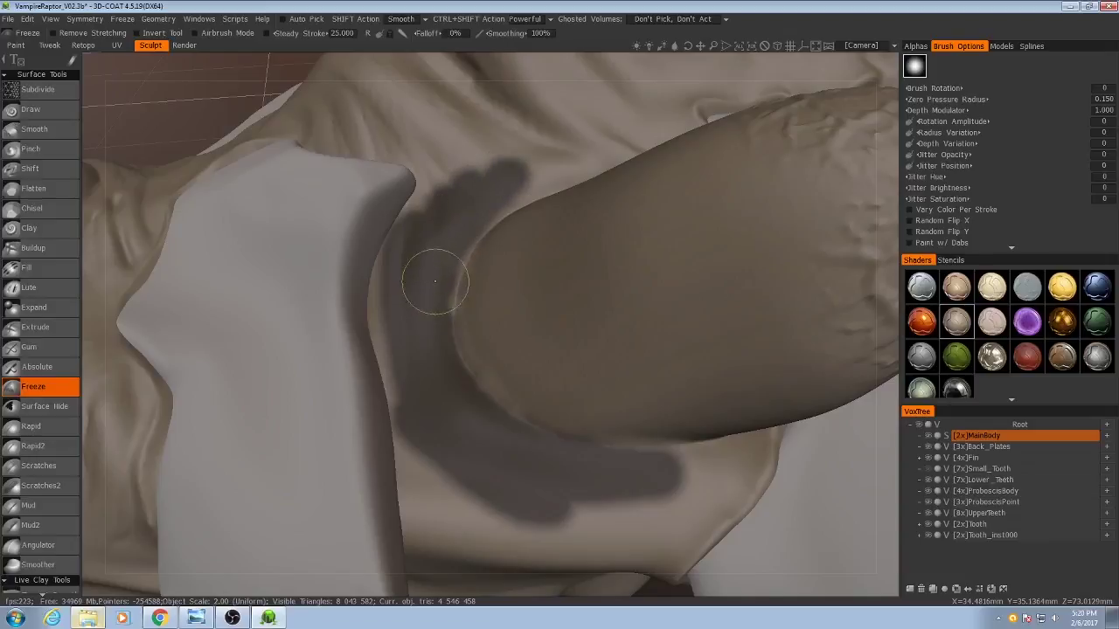
pyautogui.moveTo(455, 215)
pyautogui.mouseDown(button='middle')
pyautogui.moveTo(437, 233)
pyautogui.moveTo(480, 315)
pyautogui.moveTo(432, 262)
pyautogui.mouseUp(button='middle')
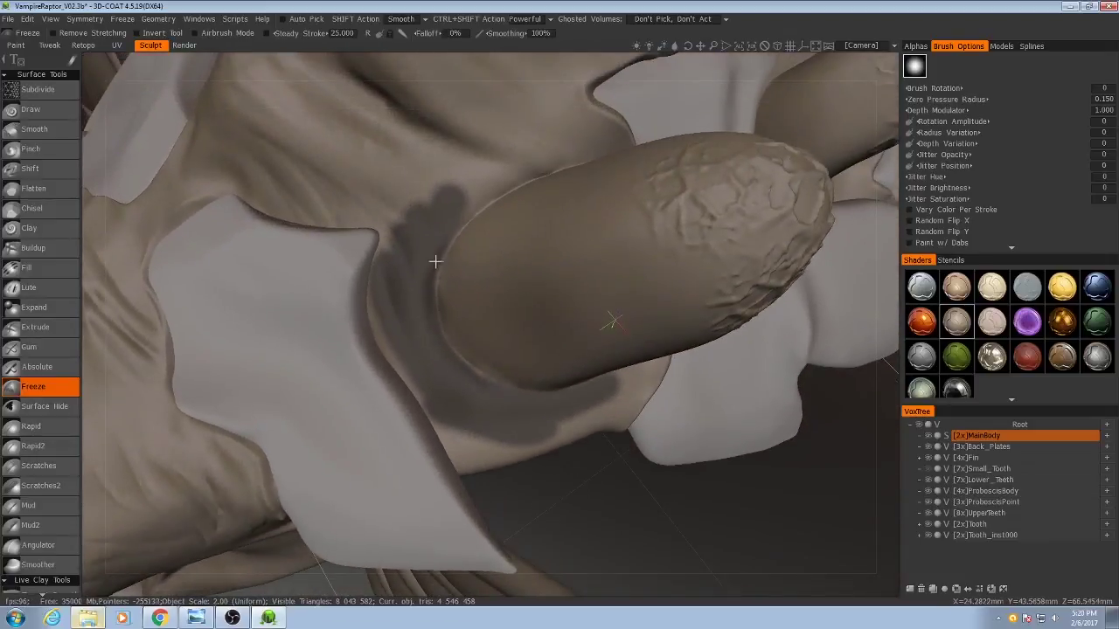
pyautogui.moveTo(500, 166); pyautogui.dragTo(517, 162)
pyautogui.moveTo(438, 289)
pyautogui.keyDown('alt'); pyautogui.mouseDown()
pyautogui.moveTo(388, 394)
pyautogui.moveTo(367, 383)
pyautogui.mouseUp(); pyautogui.keyUp('alt')
# Step: Hide the Back_Plates layer and extend the frozen area over the exposed body surface around the front bump
pyautogui.scroll(-8, 417, 382)
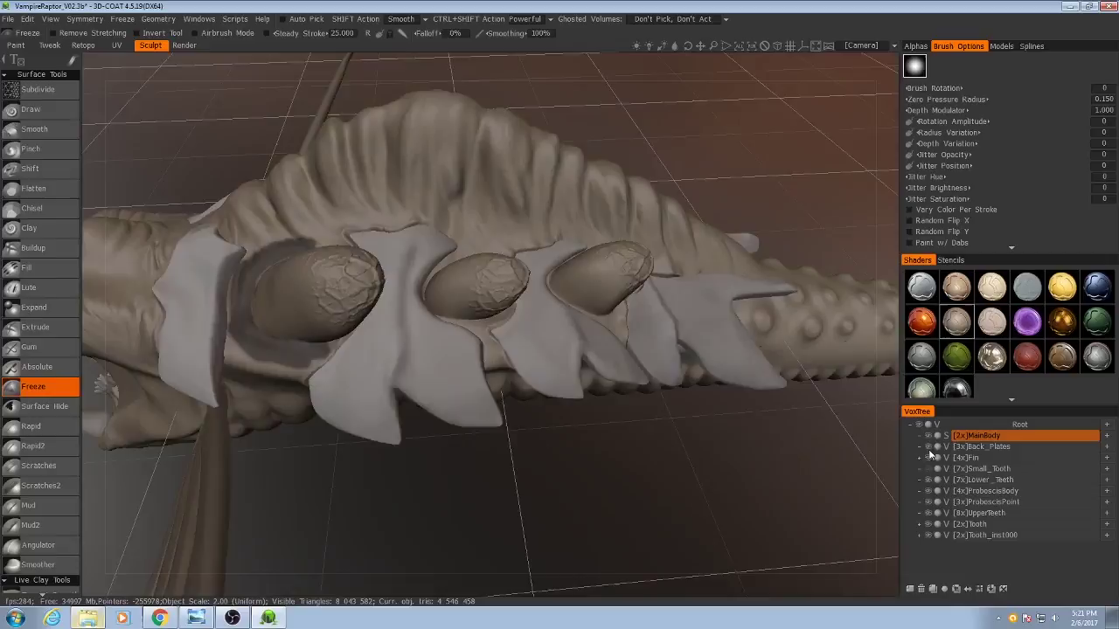
pyautogui.click(929, 447)
pyautogui.scroll(8, 472, 271)
pyautogui.moveTo(499, 268); pyautogui.dragTo(456, 289)
pyautogui.moveTo(500, 412); pyautogui.dragTo(541, 406)
pyautogui.moveTo(507, 376)
pyautogui.keyDown('alt'); pyautogui.mouseDown(button='middle')
pyautogui.moveTo(425, 399)
pyautogui.moveTo(236, 359)
pyautogui.mouseUp(button='middle'); pyautogui.keyUp('alt')
pyautogui.scroll(4, 419, 332)
pyautogui.moveTo(475, 180)
pyautogui.mouseDown()
pyautogui.moveTo(389, 354)
pyautogui.moveTo(407, 224)
pyautogui.moveTo(521, 182)
pyautogui.mouseUp()
# Step: Freeze the body surface around the base of the matching front bump on the opposite side
pyautogui.moveTo(489, 376)
pyautogui.keyDown('alt'); pyautogui.mouseDown()
pyautogui.moveTo(528, 449)
pyautogui.moveTo(575, 434)
pyautogui.mouseUp(); pyautogui.keyUp('alt')
pyautogui.scroll(-8, 432, 387)
pyautogui.keyDown('alt'); pyautogui.moveTo(432, 387); pyautogui.dragTo(349, 349); pyautogui.keyUp('alt')
pyautogui.scroll(8, 350, 332)
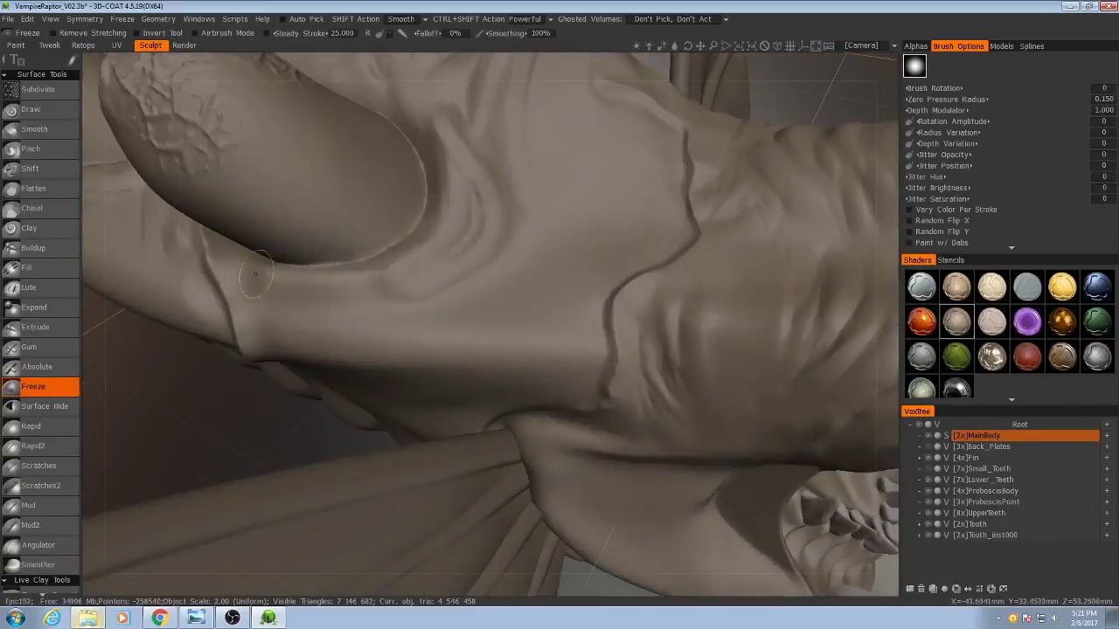
pyautogui.moveTo(253, 278)
pyautogui.mouseDown()
pyautogui.moveTo(428, 170)
pyautogui.moveTo(395, 262)
pyautogui.moveTo(464, 371)
pyautogui.mouseUp()
pyautogui.moveTo(464, 371)
pyautogui.mouseDown()
pyautogui.moveTo(539, 465)
pyautogui.moveTo(547, 507)
pyautogui.mouseUp()
pyautogui.moveTo(547, 507)
pyautogui.keyDown('alt'); pyautogui.mouseDown()
pyautogui.moveTo(554, 422)
pyautogui.moveTo(524, 428)
pyautogui.mouseUp(); pyautogui.keyUp('alt')
pyautogui.moveTo(525, 428)
pyautogui.keyDown('alt'); pyautogui.mouseDown()
pyautogui.moveTo(635, 420)
pyautogui.moveTo(455, 385)
pyautogui.mouseUp(); pyautogui.keyUp('alt')
pyautogui.moveTo(446, 383)
pyautogui.mouseDown()
pyautogui.moveTo(511, 359)
pyautogui.moveTo(542, 382)
pyautogui.moveTo(506, 229)
pyautogui.mouseUp()
pyautogui.scroll(4, 542, 382)
pyautogui.keyDown('alt'); pyautogui.moveTo(505, 229); pyautogui.dragTo(540, 307); pyautogui.keyUp('alt')
pyautogui.keyDown('alt'); pyautogui.moveTo(615, 399); pyautogui.dragTo(501, 430); pyautogui.keyUp('alt')
pyautogui.moveTo(500, 428)
pyautogui.mouseDown(button='middle')
pyautogui.moveTo(492, 295)
pyautogui.moveTo(387, 470)
pyautogui.moveTo(488, 364)
pyautogui.moveTo(603, 313)
pyautogui.moveTo(439, 341)
pyautogui.moveTo(456, 349)
pyautogui.mouseUp(button='middle')
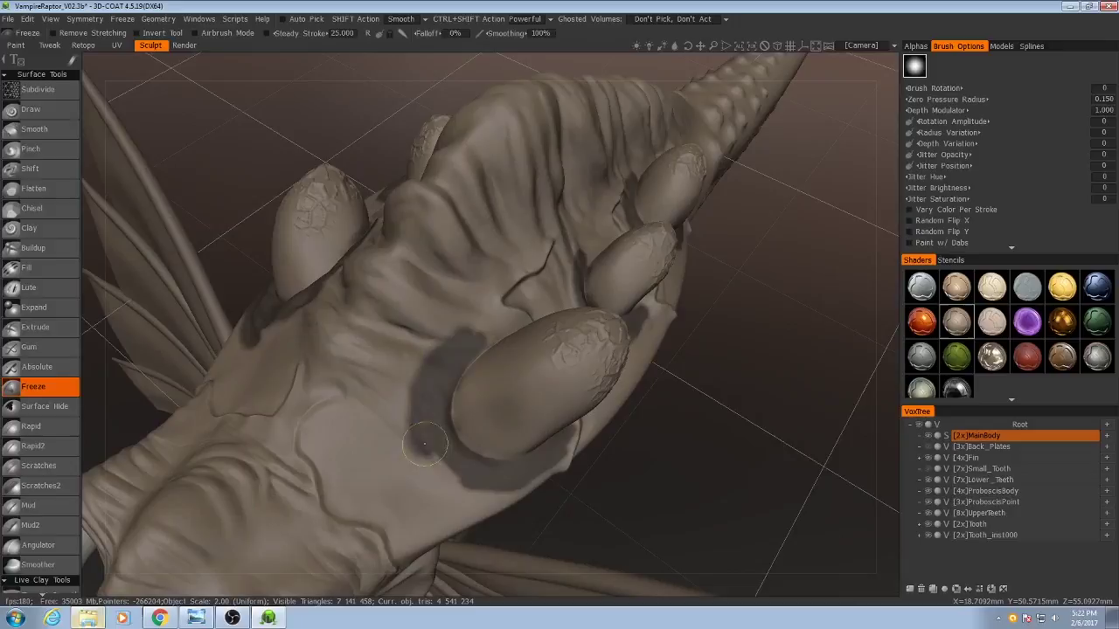
# Step: Use the Draw tool to stamp the thin crack pattern over the front bump's base, working up from the frozen strip
pyautogui.click(61, 111)
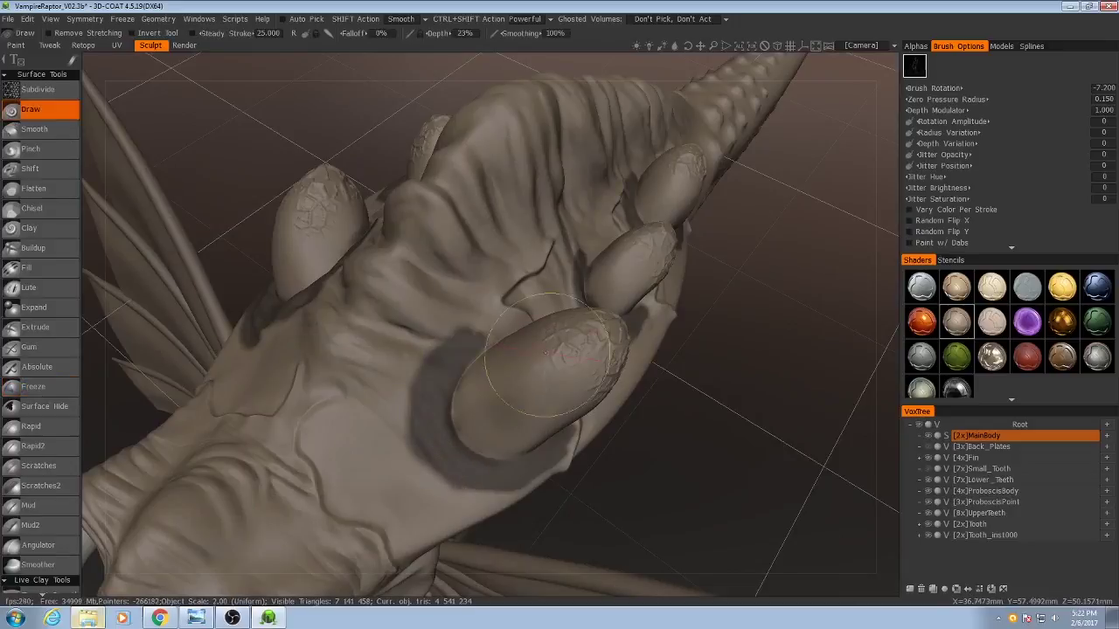
pyautogui.keyDown('alt'); pyautogui.moveTo(463, 411); pyautogui.dragTo(475, 324); pyautogui.keyUp('alt')
pyautogui.moveTo(475, 325)
pyautogui.keyDown('alt'); pyautogui.mouseDown(button='right')
pyautogui.moveTo(512, 362)
pyautogui.moveTo(522, 301)
pyautogui.mouseUp(button='right'); pyautogui.keyUp('alt')
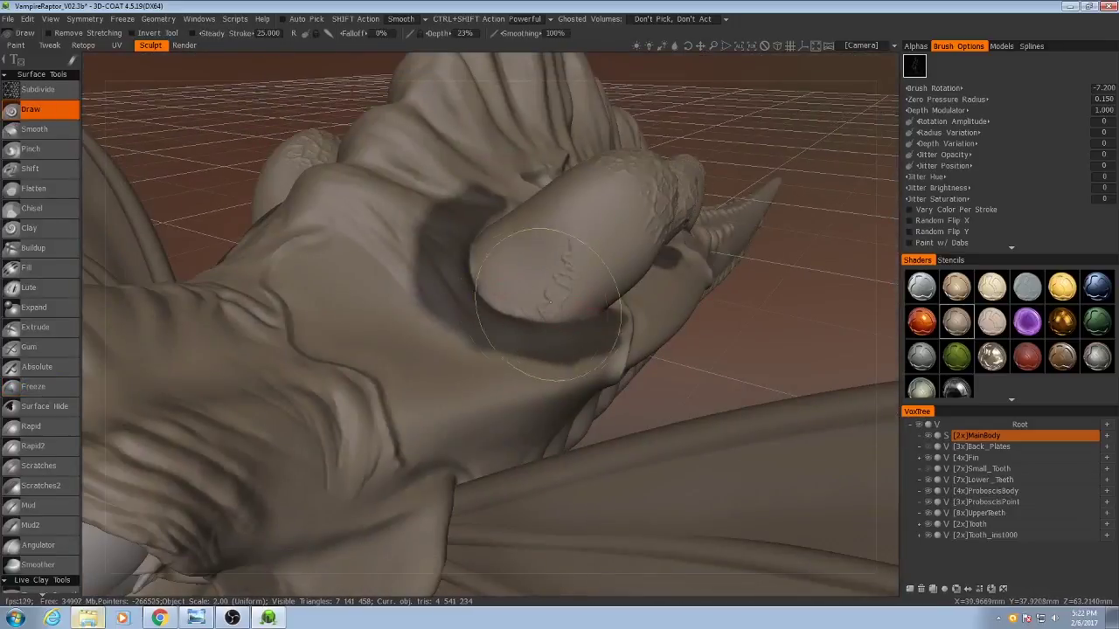
pyautogui.moveTo(509, 297); pyautogui.dragTo(544, 347, button='middle')
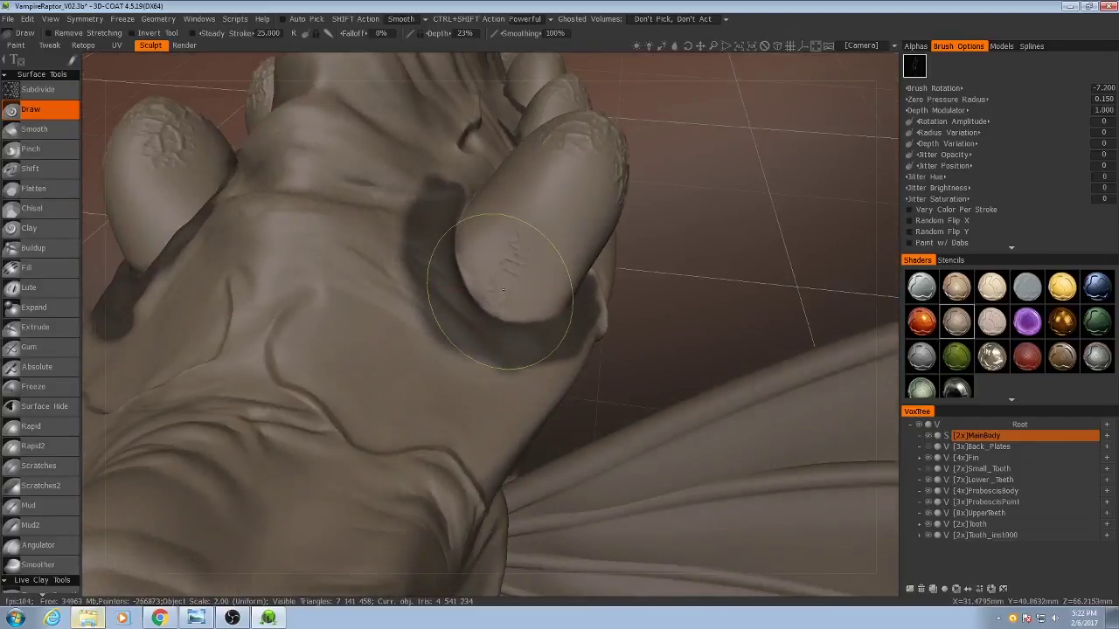
pyautogui.moveTo(502, 290)
pyautogui.mouseDown(button='middle')
pyautogui.moveTo(525, 306)
pyautogui.moveTo(620, 252)
pyautogui.mouseUp(button='middle')
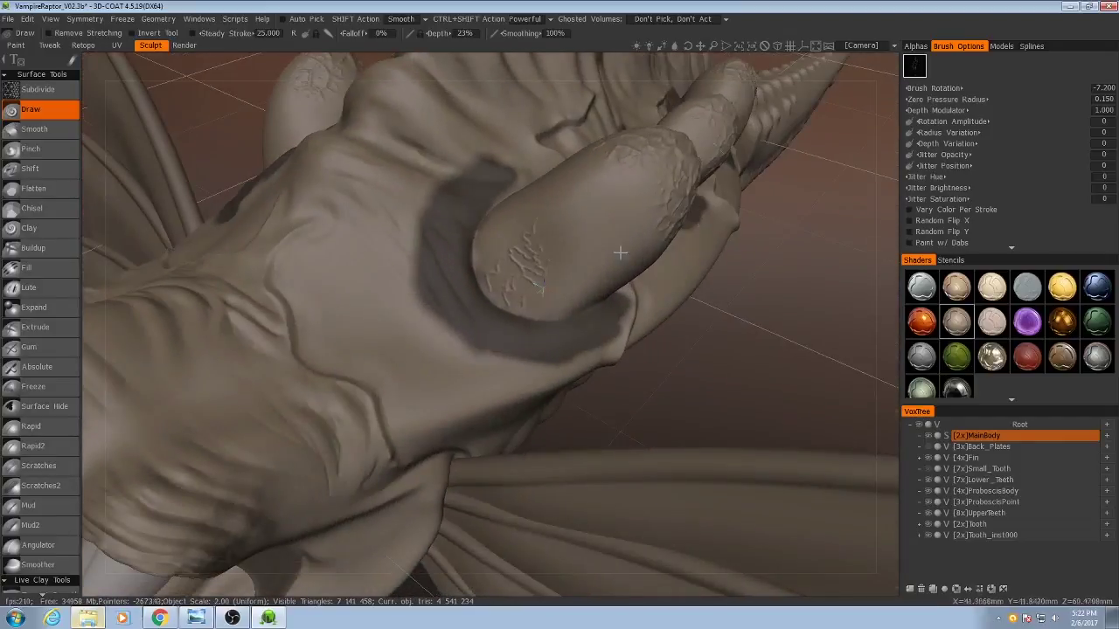
# Step: Continue the crack pattern around the bases of the bumps, varying the brush rotation to -19.8 and raising the depth to 27%
pyautogui.click(915, 47)
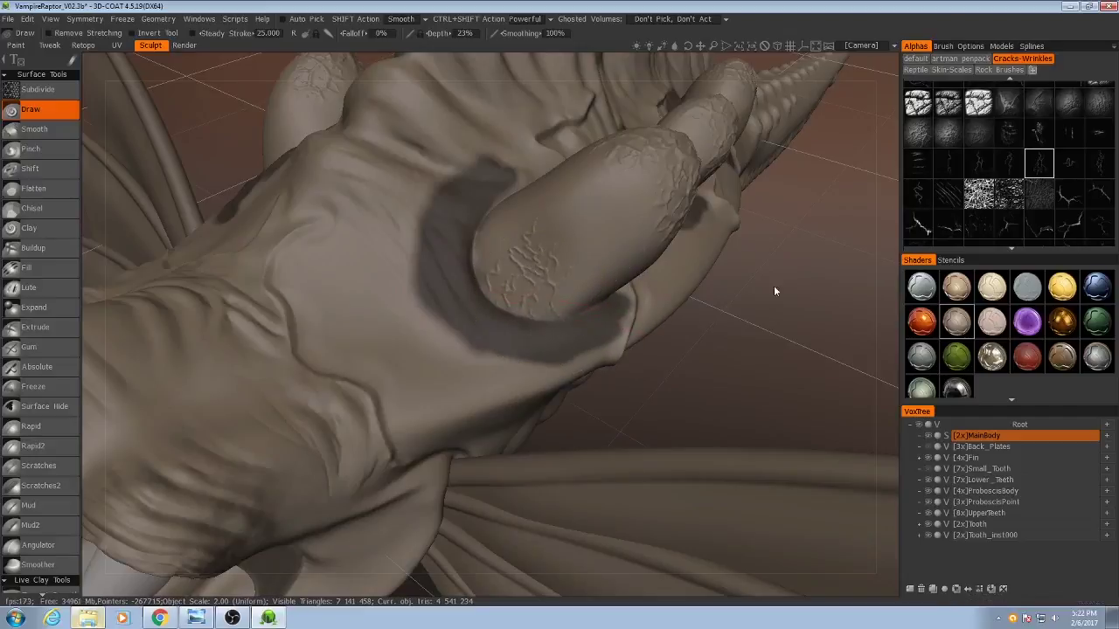
pyautogui.click(959, 46)
pyautogui.moveTo(510, 291)
pyautogui.mouseDown(button='middle')
pyautogui.moveTo(554, 226)
pyautogui.moveTo(580, 315)
pyautogui.moveTo(656, 349)
pyautogui.mouseUp(button='middle')
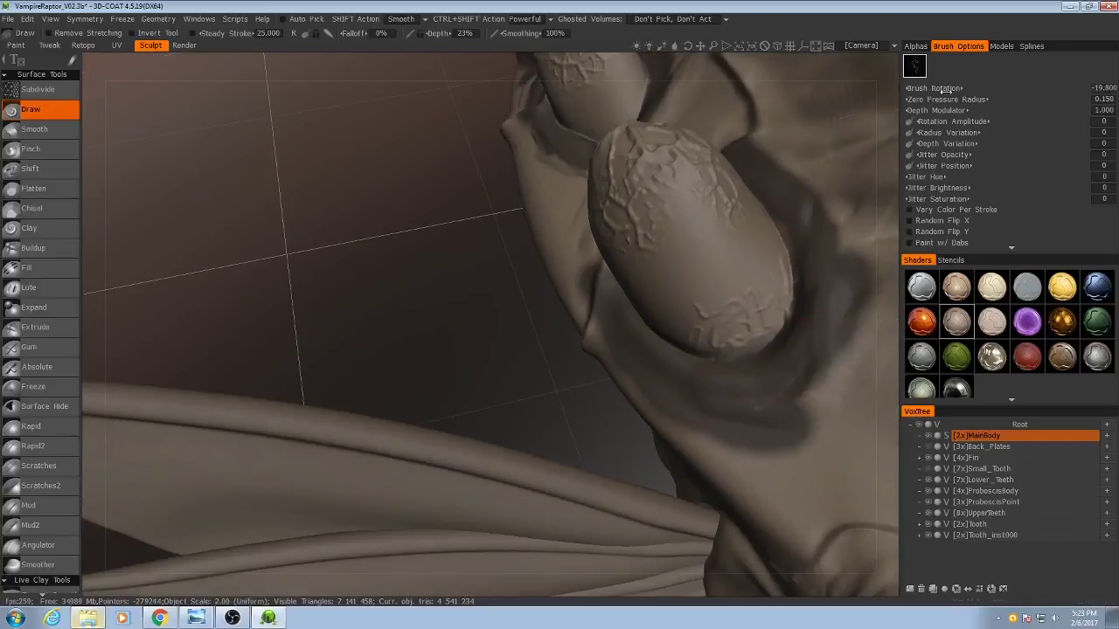
pyautogui.scroll(-3, 961, 175)
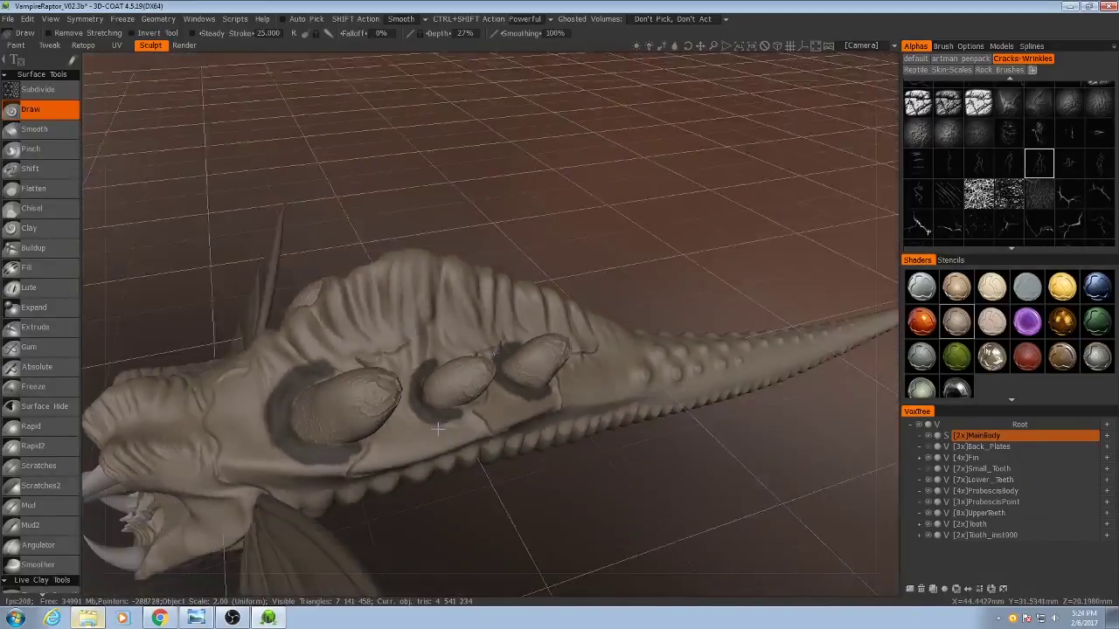
# Step: Clear the frozen areas around the bumps and review the cracked surfaces from several angles
pyautogui.keyDown('alt'); pyautogui.moveTo(438, 428); pyautogui.dragTo(531, 337); pyautogui.keyUp('alt')
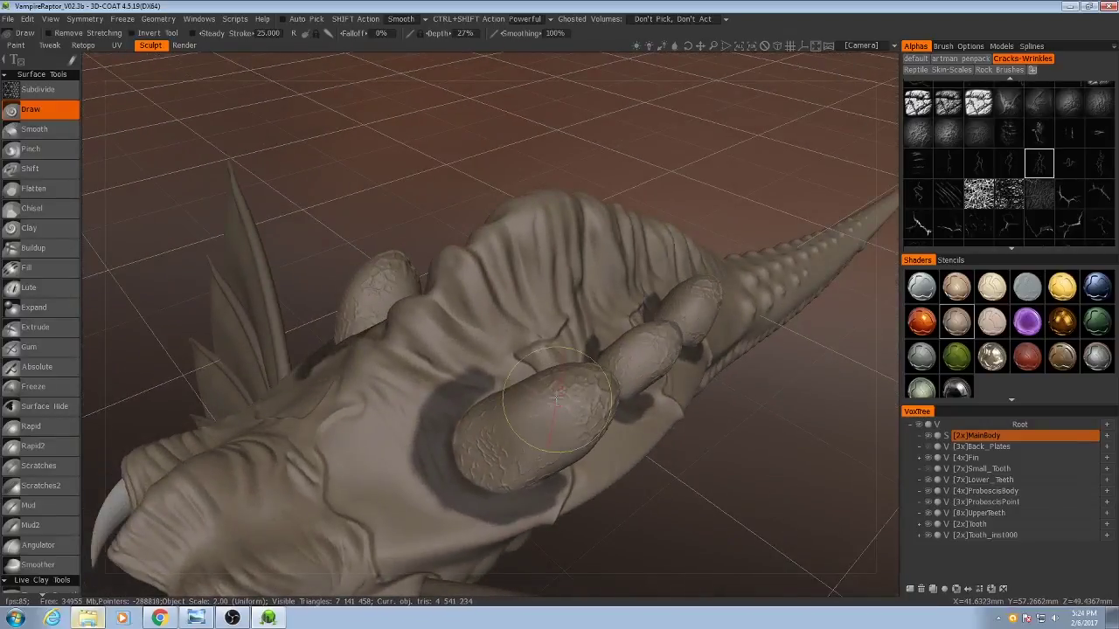
pyautogui.moveTo(565, 397); pyautogui.dragTo(532, 416, button='middle')
pyautogui.keyDown('alt'); pyautogui.moveTo(532, 416); pyautogui.dragTo(461, 377); pyautogui.keyUp('alt')
pyautogui.keyDown('alt'); pyautogui.moveTo(461, 377); pyautogui.dragTo(493, 385, button='middle'); pyautogui.keyUp('alt')
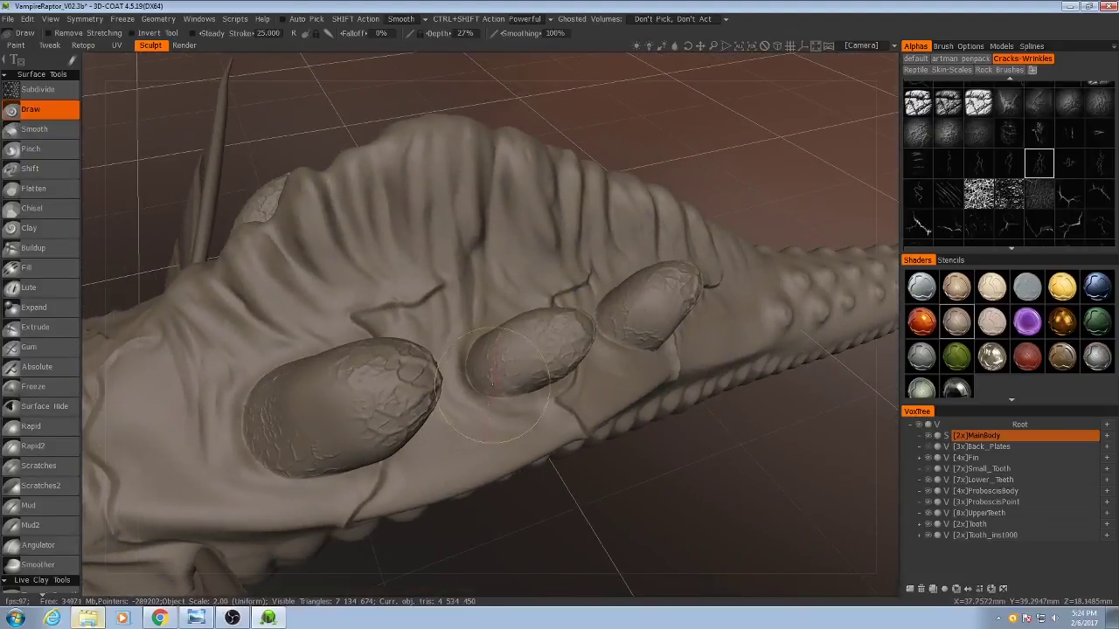
pyautogui.moveTo(297, 316); pyautogui.dragTo(337, 335, button='middle')
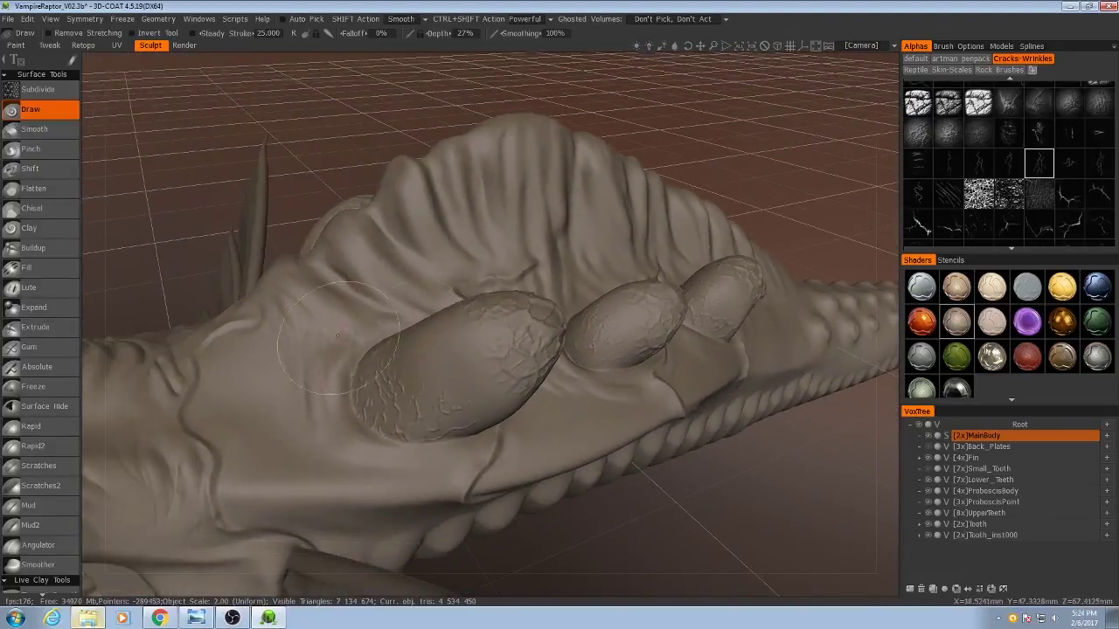
# Step: Try the Spikes tool on the cracked base of the front bump
pyautogui.scroll(-7, 63, 457)
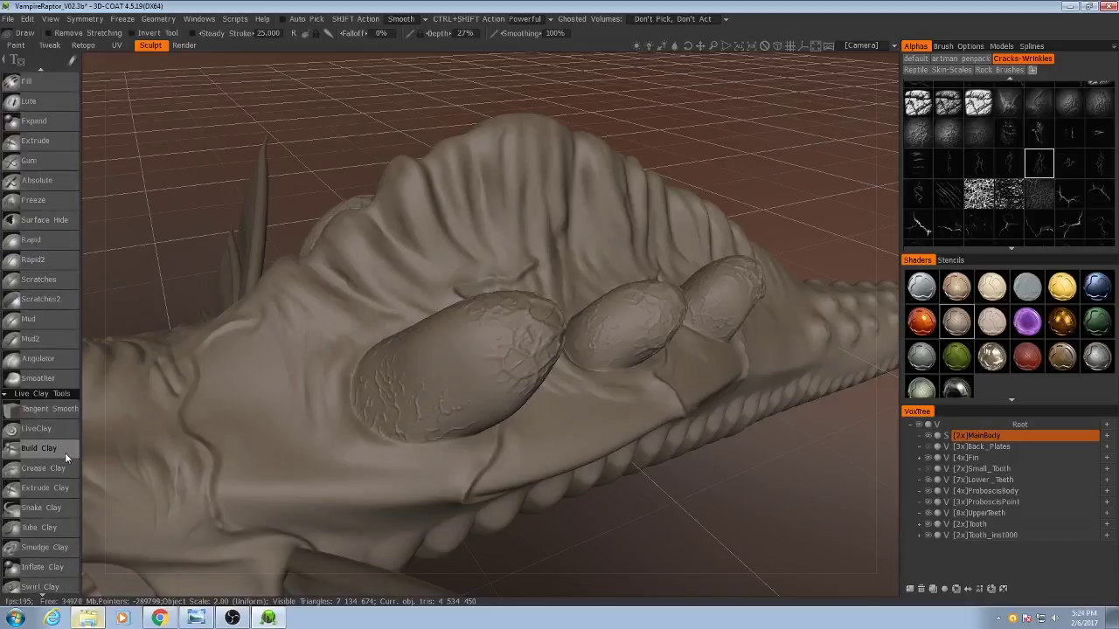
pyautogui.scroll(-8, 61, 453)
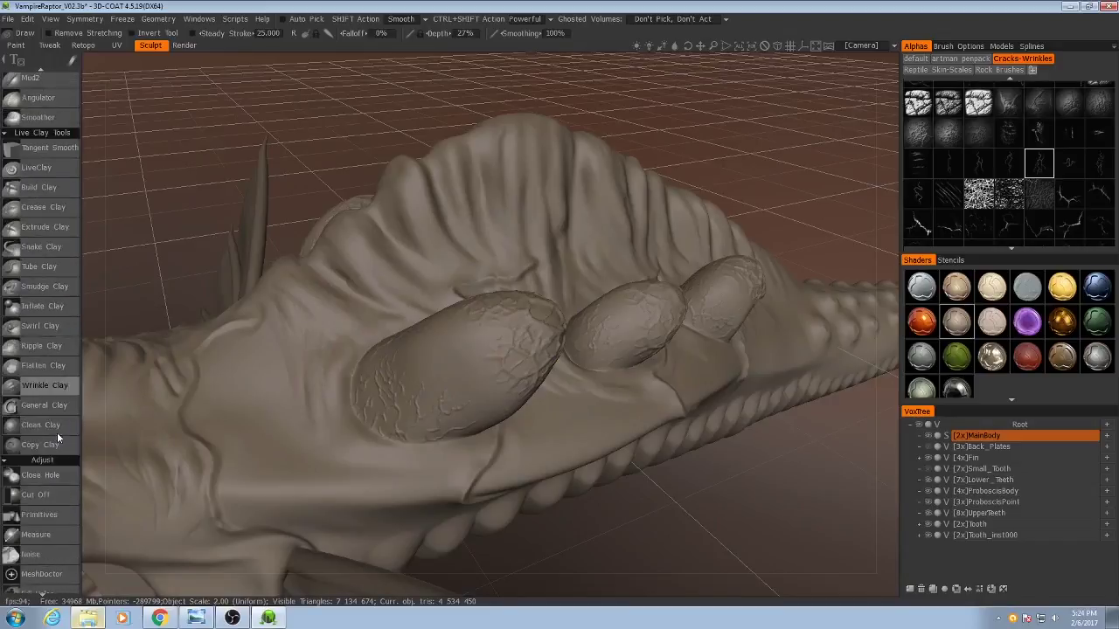
pyautogui.scroll(-5, 51, 419)
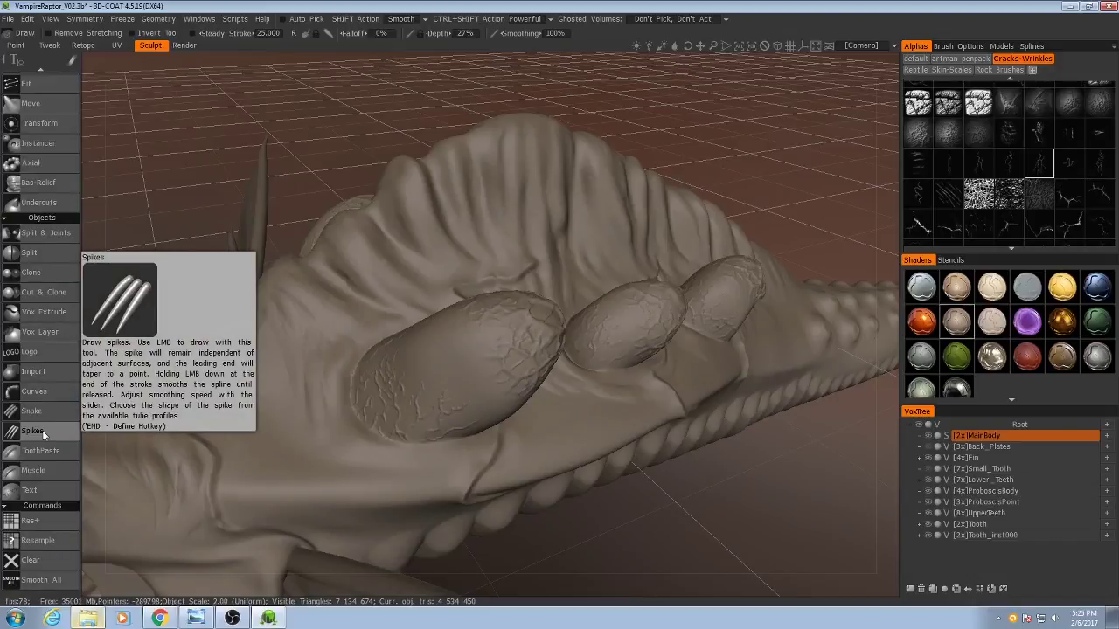
pyautogui.click(42, 430)
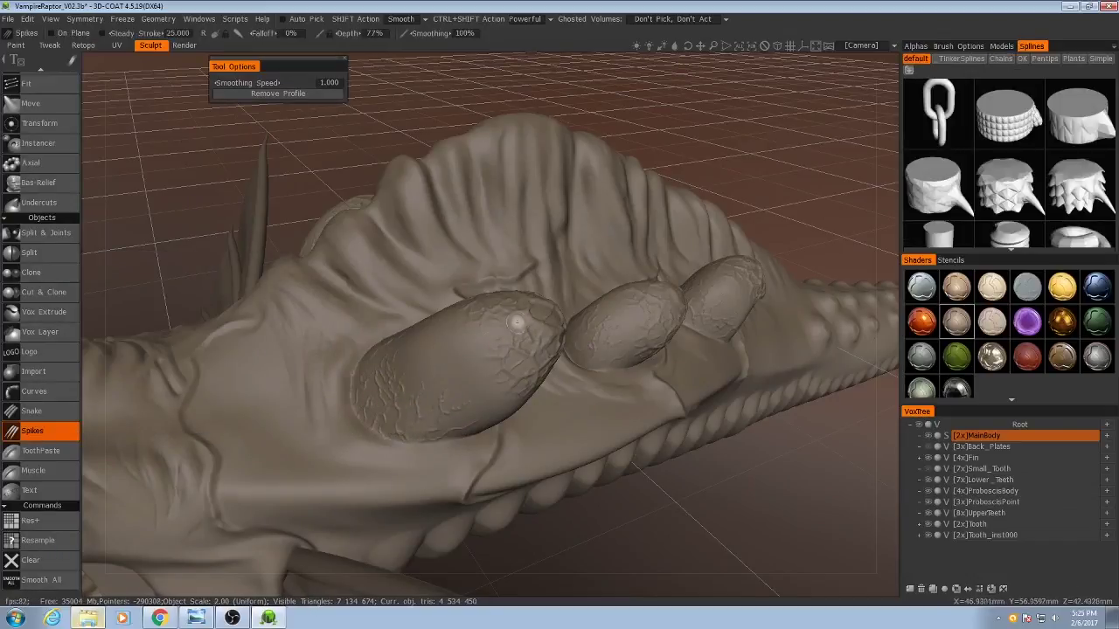
pyautogui.moveTo(517, 322)
pyautogui.keyDown('alt'); pyautogui.mouseDown()
pyautogui.moveTo(434, 409)
pyautogui.moveTo(470, 380)
pyautogui.moveTo(455, 384)
pyautogui.mouseUp(); pyautogui.keyUp('alt')
pyautogui.keyDown('alt'); pyautogui.moveTo(454, 385); pyautogui.dragTo(473, 405, button='right'); pyautogui.keyUp('alt')
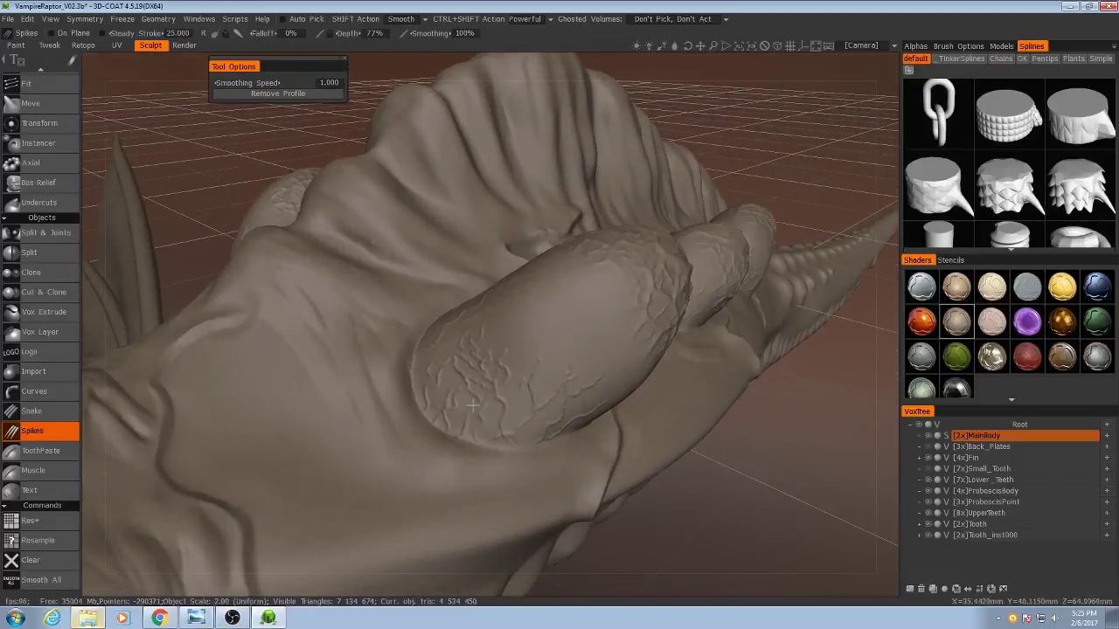
pyautogui.moveTo(458, 420); pyautogui.dragTo(439, 445, button='middle')
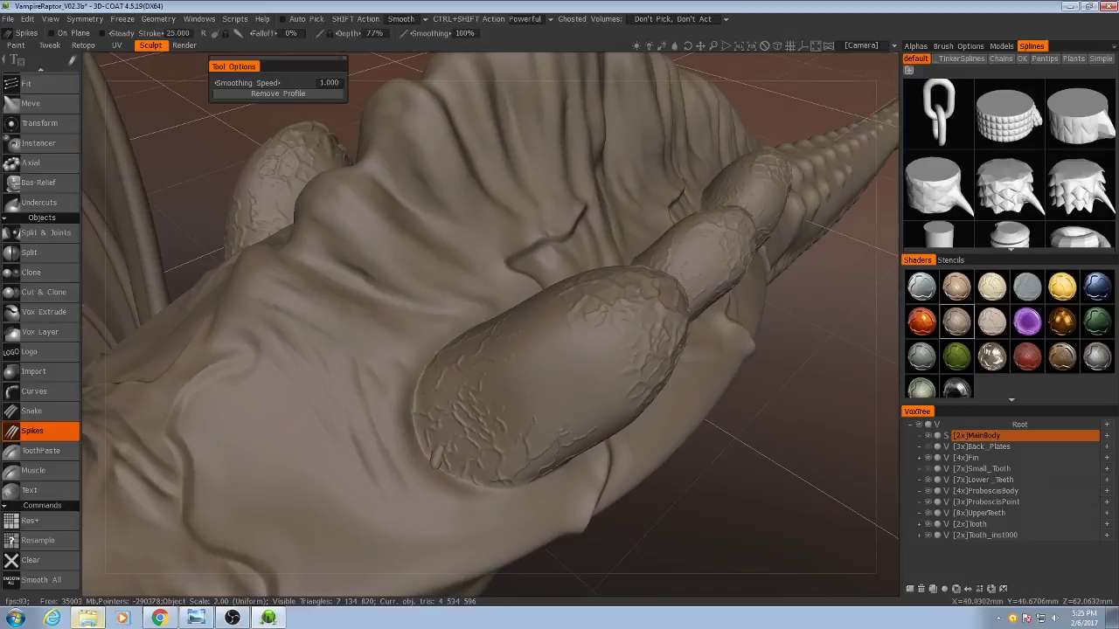
pyautogui.moveTo(435, 460); pyautogui.dragTo(492, 416, button='middle')
pyautogui.moveTo(251, 435); pyautogui.dragTo(371, 427, button='middle')
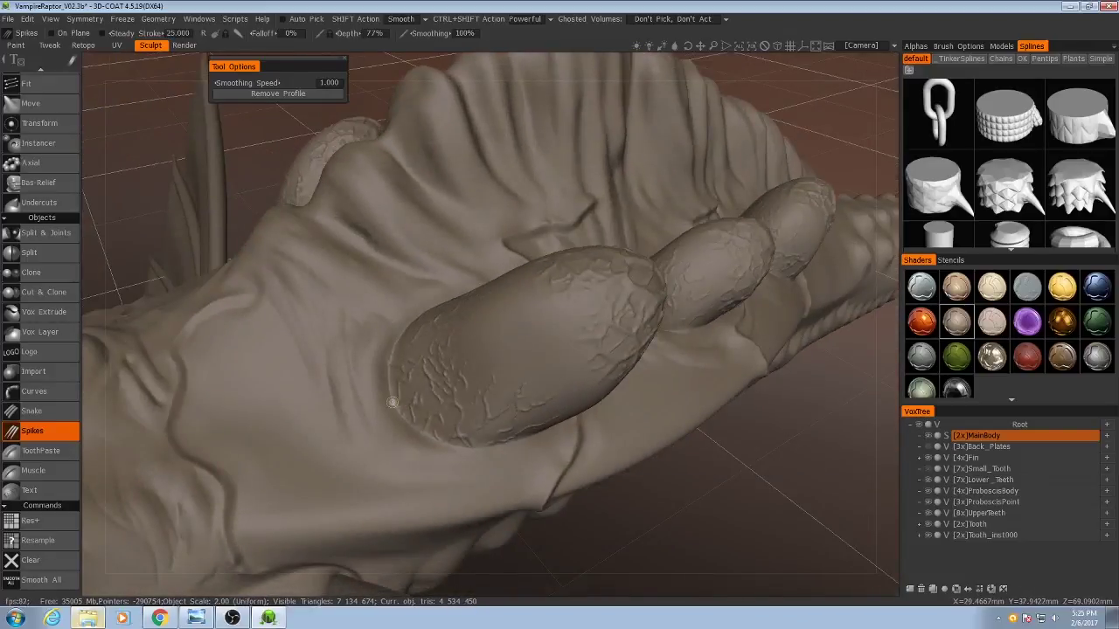
pyautogui.moveTo(526, 330); pyautogui.dragTo(457, 388, button='middle')
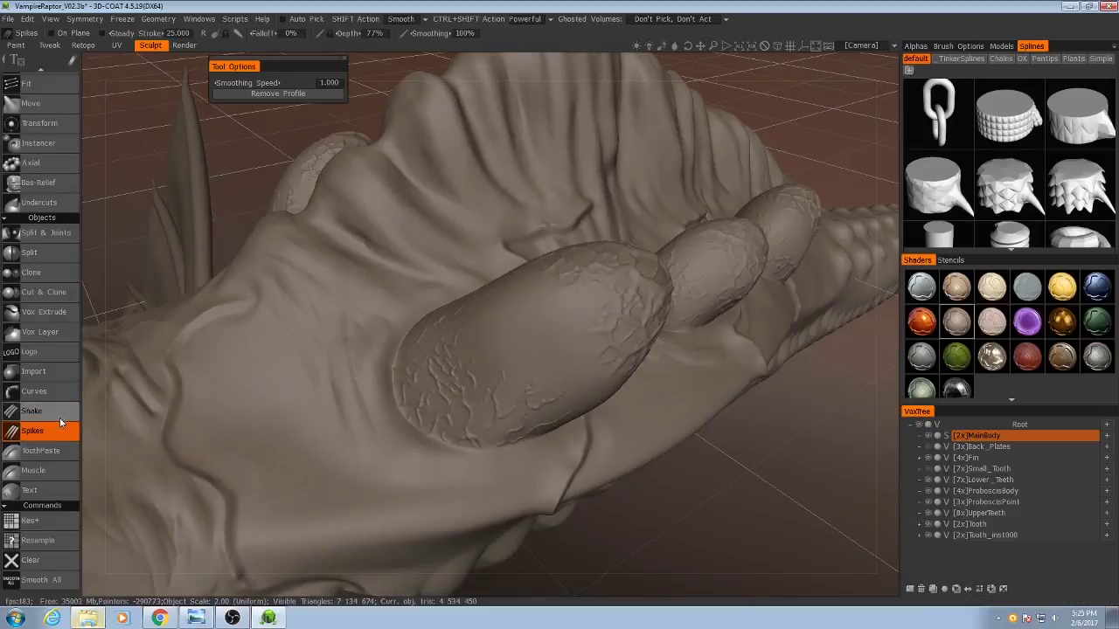
# Step: Switch to the Snake tool and try to draw a long wavy vein across the front bump with the Straight profile
pyautogui.click(35, 411)
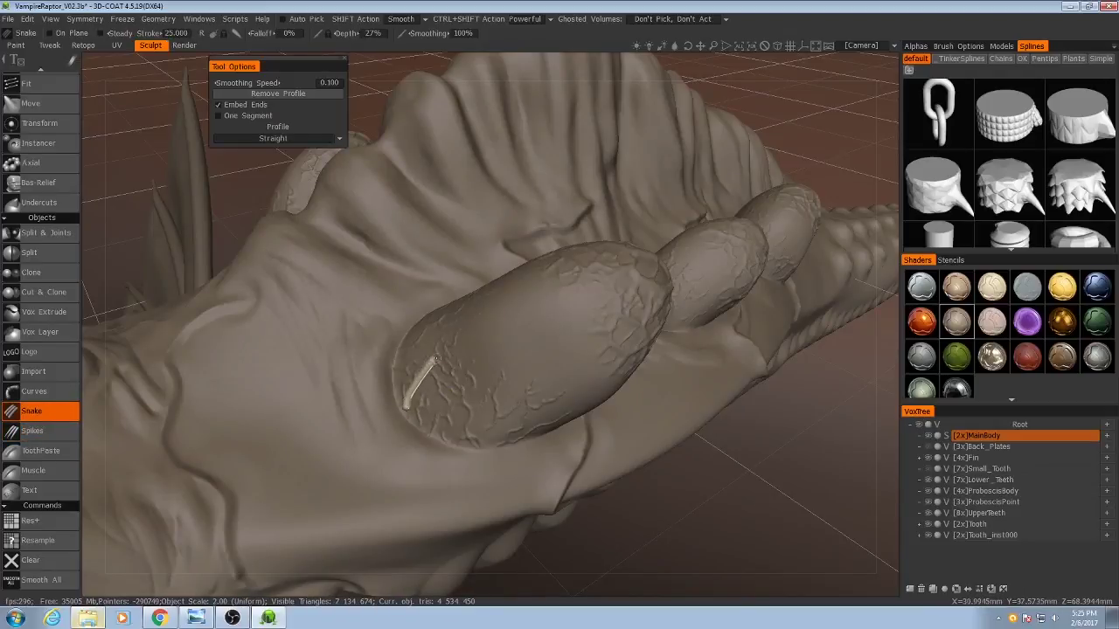
pyautogui.moveTo(544, 430); pyautogui.dragTo(539, 408, button='middle')
pyautogui.hotkey('ctrl', 'z')
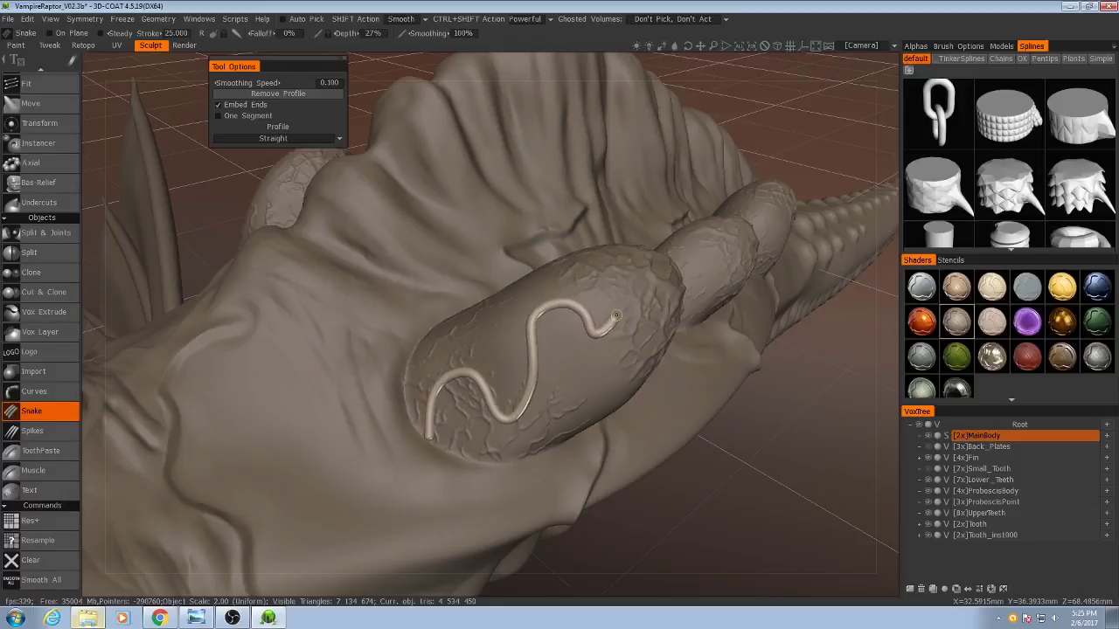
pyautogui.moveTo(617, 315); pyautogui.dragTo(628, 421)
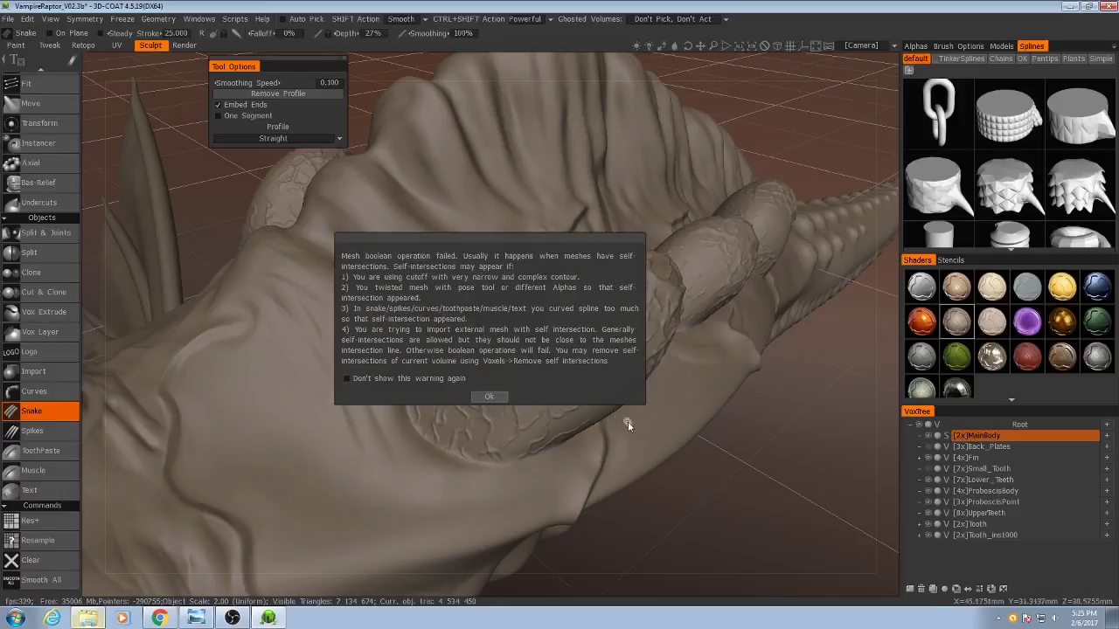
pyautogui.click(489, 397)
# Step: Try a shorter curved Snake vein low on the front bump's side, inspect it closely and undo it
pyautogui.moveTo(491, 398); pyautogui.dragTo(489, 407, button='middle')
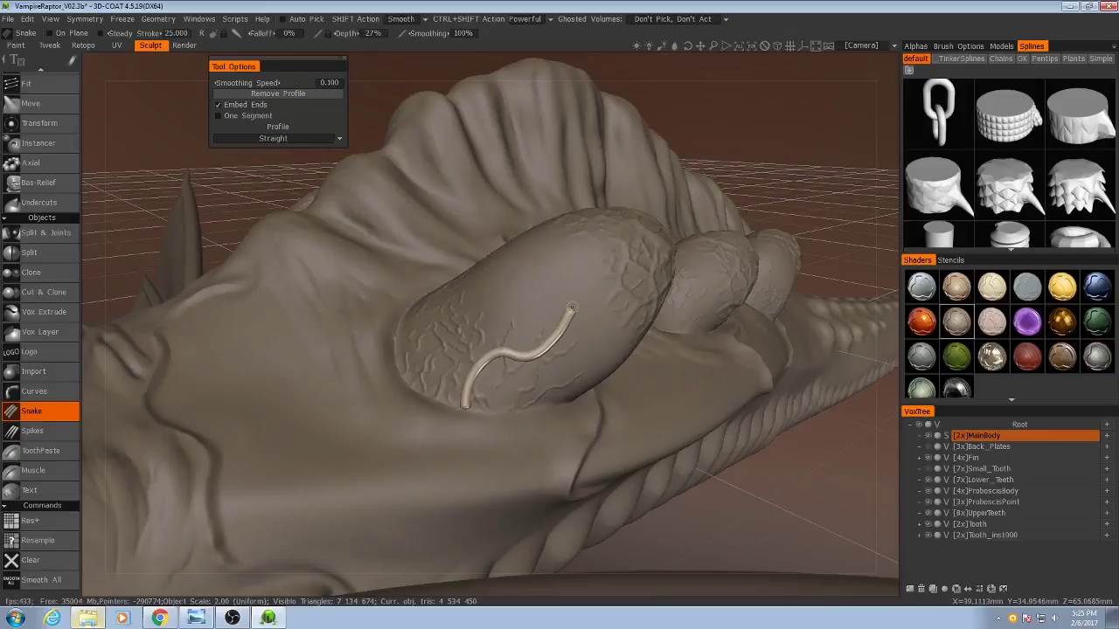
pyautogui.moveTo(572, 307); pyautogui.dragTo(573, 308)
pyautogui.moveTo(528, 390)
pyautogui.keyDown('alt'); pyautogui.mouseDown()
pyautogui.moveTo(701, 445)
pyautogui.moveTo(555, 385)
pyautogui.mouseUp(); pyautogui.keyUp('alt')
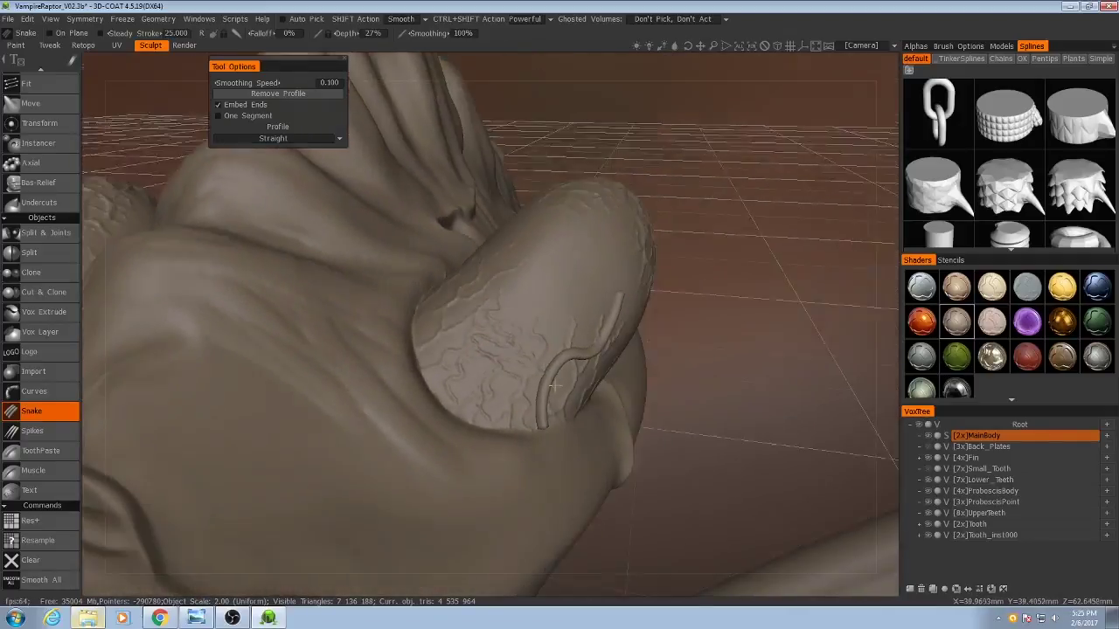
pyautogui.keyDown('alt'); pyautogui.moveTo(555, 385); pyautogui.dragTo(562, 392, button='right'); pyautogui.keyUp('alt')
pyautogui.hotkey('ctrl', 'z')
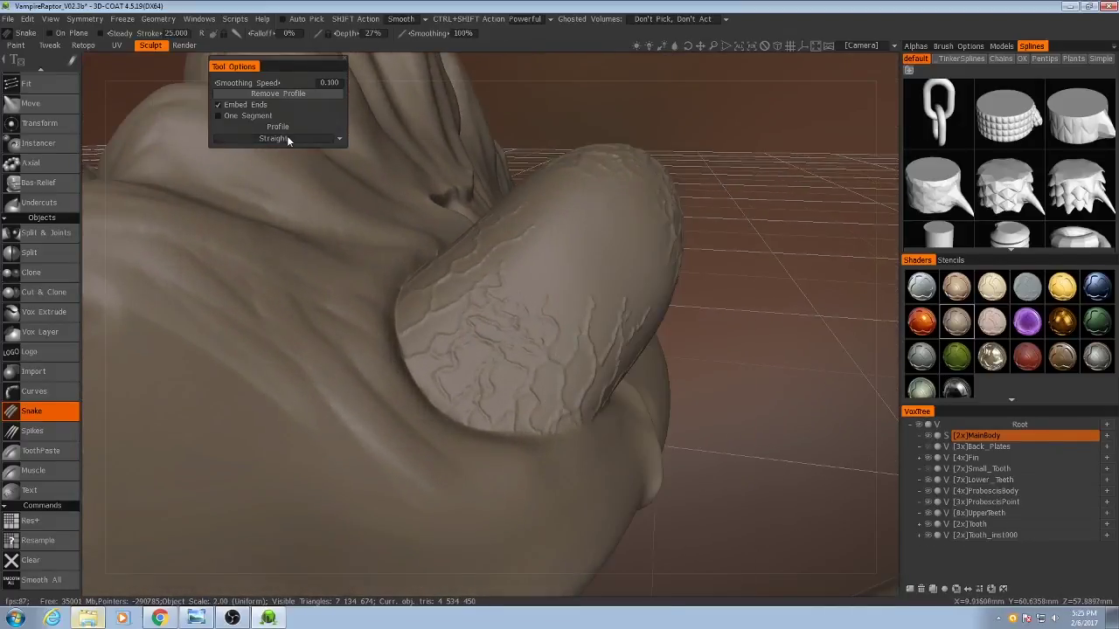
# Step: Set the Snake profile to Spike and draw a tapered vein from the front bump's base towards its tip
pyautogui.click(288, 139)
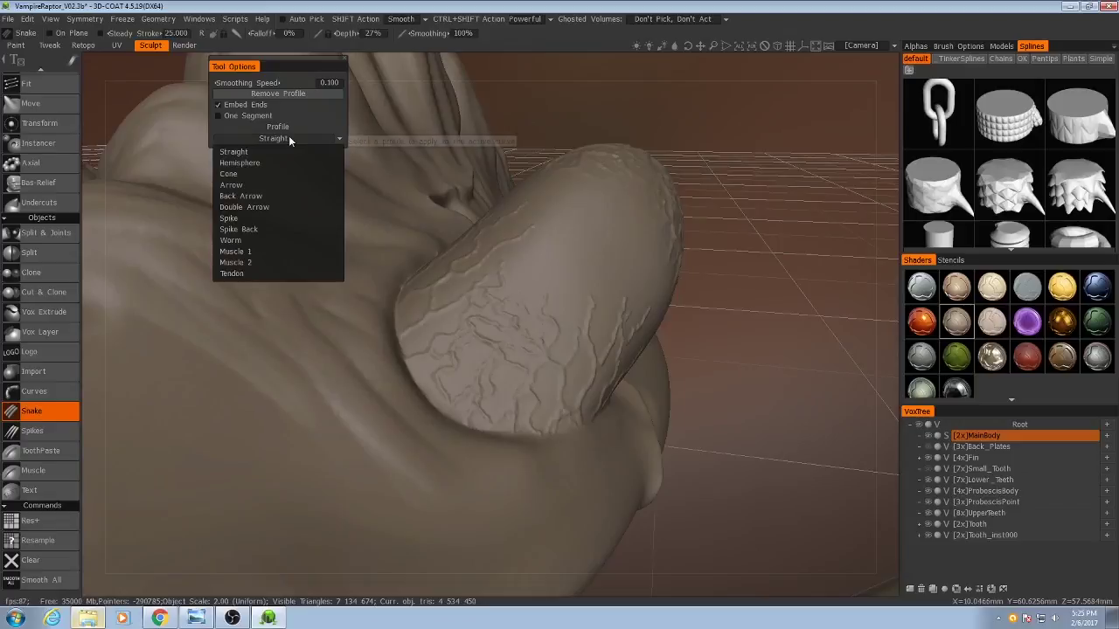
pyautogui.click(241, 219)
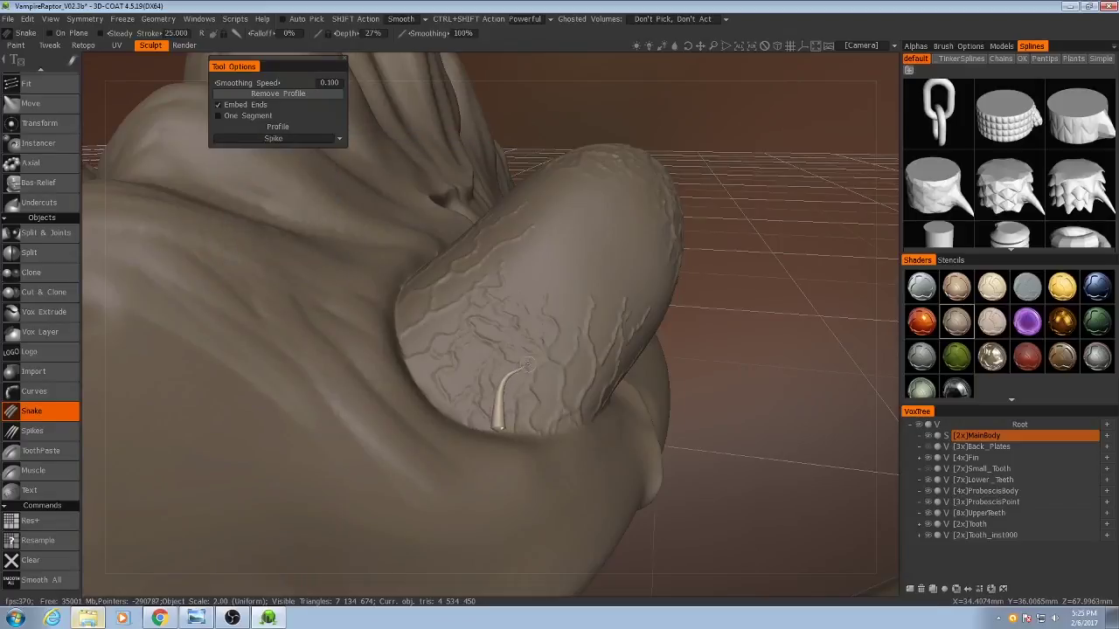
pyautogui.moveTo(584, 248); pyautogui.dragTo(585, 245)
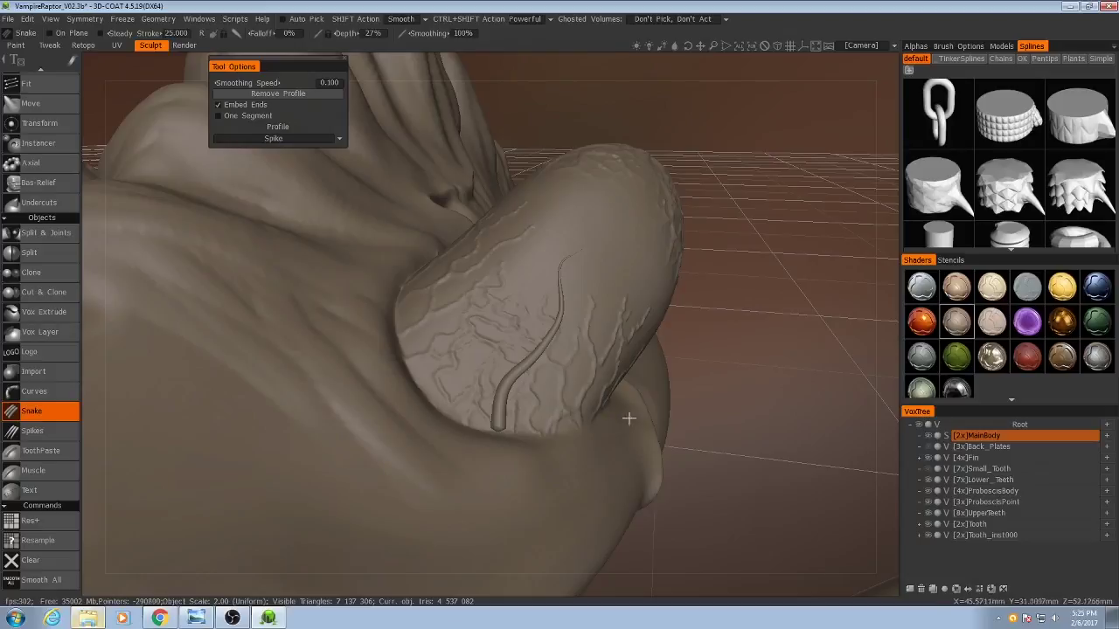
# Step: Draw a wavy tapered vein over the front bump in a new voxel volume, with Smoothing Speed set to 0.030
pyautogui.keyDown('alt'); pyautogui.moveTo(629, 419); pyautogui.dragTo(534, 440); pyautogui.keyUp('alt')
pyautogui.moveTo(534, 439)
pyautogui.keyDown('alt'); pyautogui.mouseDown(button='right')
pyautogui.moveTo(502, 394)
pyautogui.moveTo(449, 387)
pyautogui.mouseUp(button='right'); pyautogui.keyUp('alt')
pyautogui.moveTo(449, 387); pyautogui.dragTo(450, 385)
pyautogui.moveTo(450, 385); pyautogui.dragTo(415, 430, button='middle')
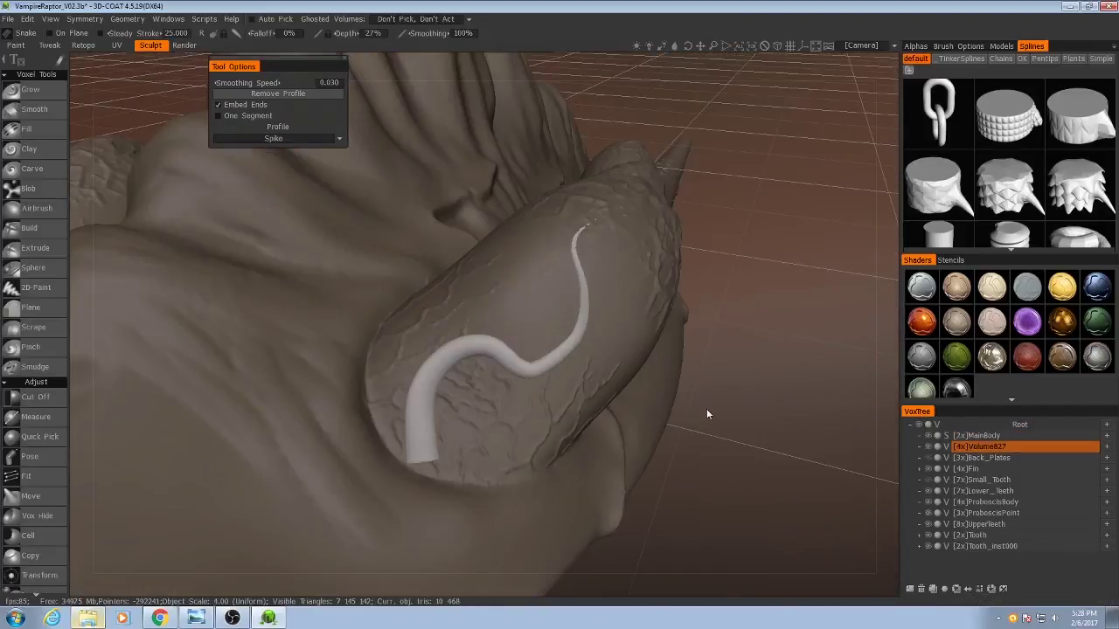
pyautogui.moveTo(706, 408); pyautogui.dragTo(617, 398, button='middle')
pyautogui.moveTo(586, 353); pyautogui.dragTo(464, 413, button='middle')
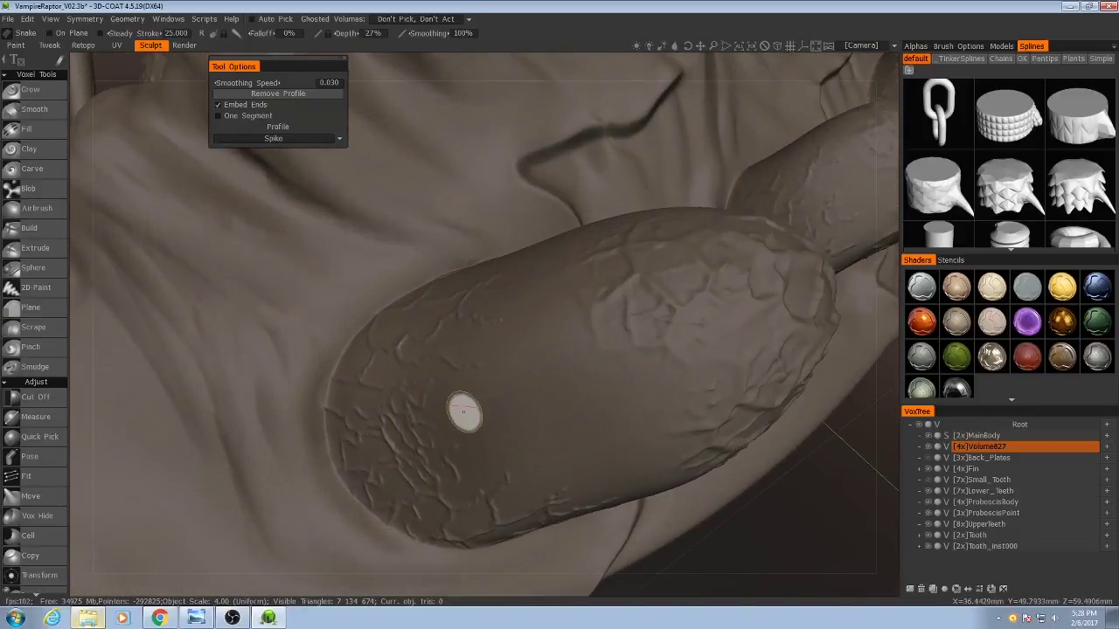
# Step: Draw a winding tapered vein in the Volume827 layer, running from the front bump's base towards its cracked tip
pyautogui.click(991, 446)
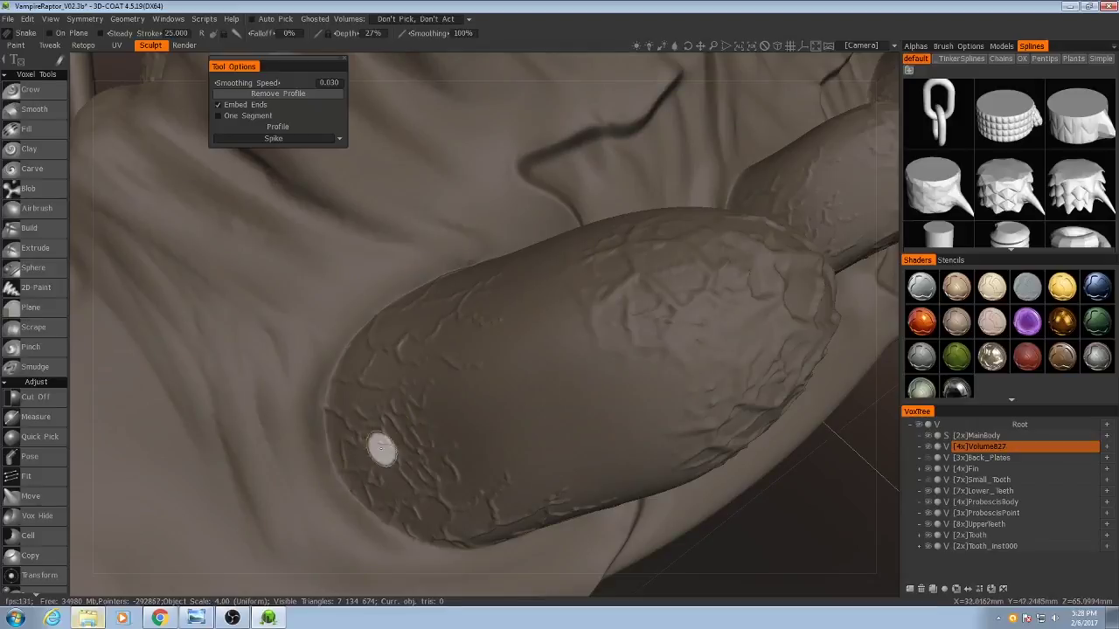
pyautogui.click(993, 447)
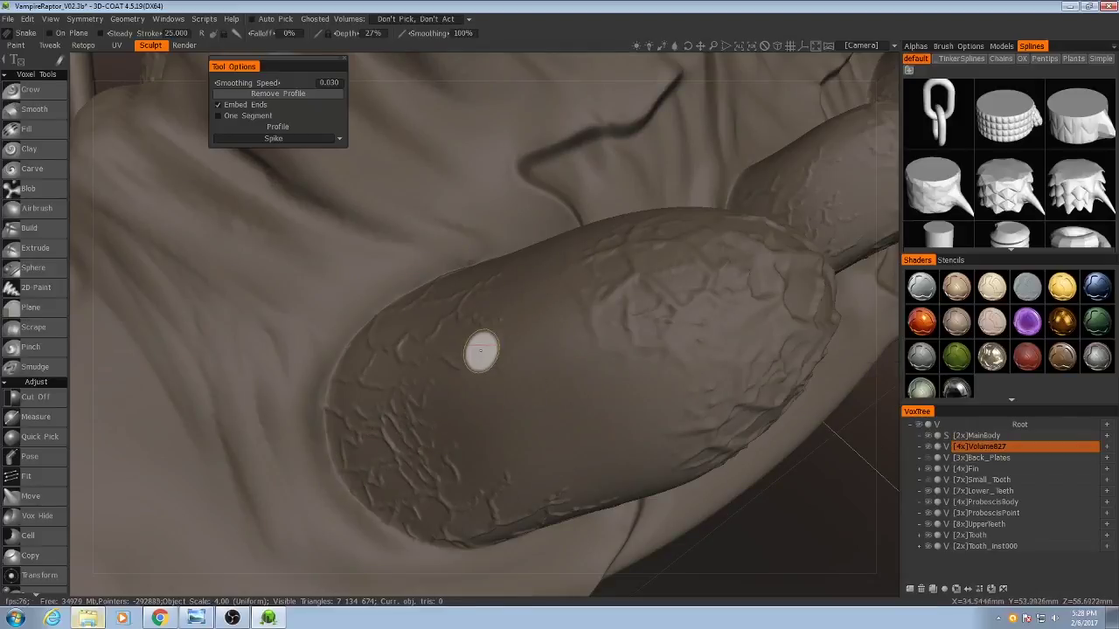
pyautogui.moveTo(402, 382)
pyautogui.keyDown('alt'); pyautogui.mouseDown(button='right')
pyautogui.moveTo(493, 396)
pyautogui.moveTo(486, 409)
pyautogui.mouseUp(button='right'); pyautogui.keyUp('alt')
pyautogui.keyDown('alt'); pyautogui.moveTo(416, 418); pyautogui.dragTo(452, 439, button='middle'); pyautogui.keyUp('alt')
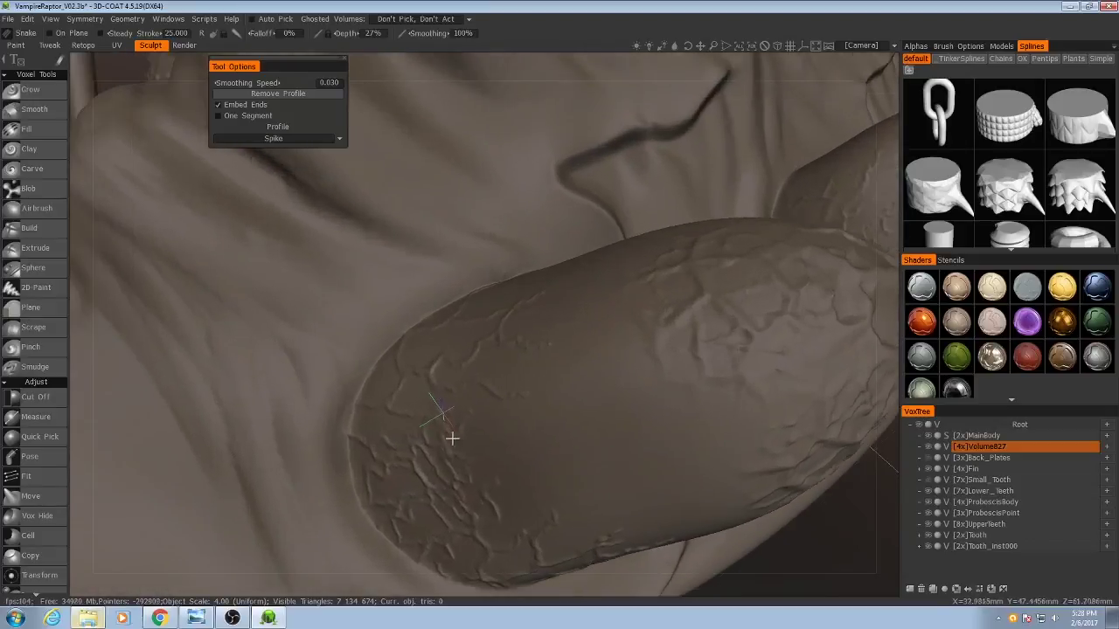
pyautogui.moveTo(452, 438)
pyautogui.keyDown('alt'); pyautogui.mouseDown()
pyautogui.moveTo(472, 392)
pyautogui.moveTo(376, 411)
pyautogui.mouseUp(); pyautogui.keyUp('alt')
pyautogui.moveTo(293, 479)
pyautogui.mouseDown()
pyautogui.moveTo(547, 293)
pyautogui.moveTo(674, 242)
pyautogui.mouseUp()
# Step: Try a branching vein off the main one on the front bump and undo the strokes
pyautogui.keyDown('alt'); pyautogui.moveTo(585, 441); pyautogui.dragTo(360, 506); pyautogui.keyUp('alt')
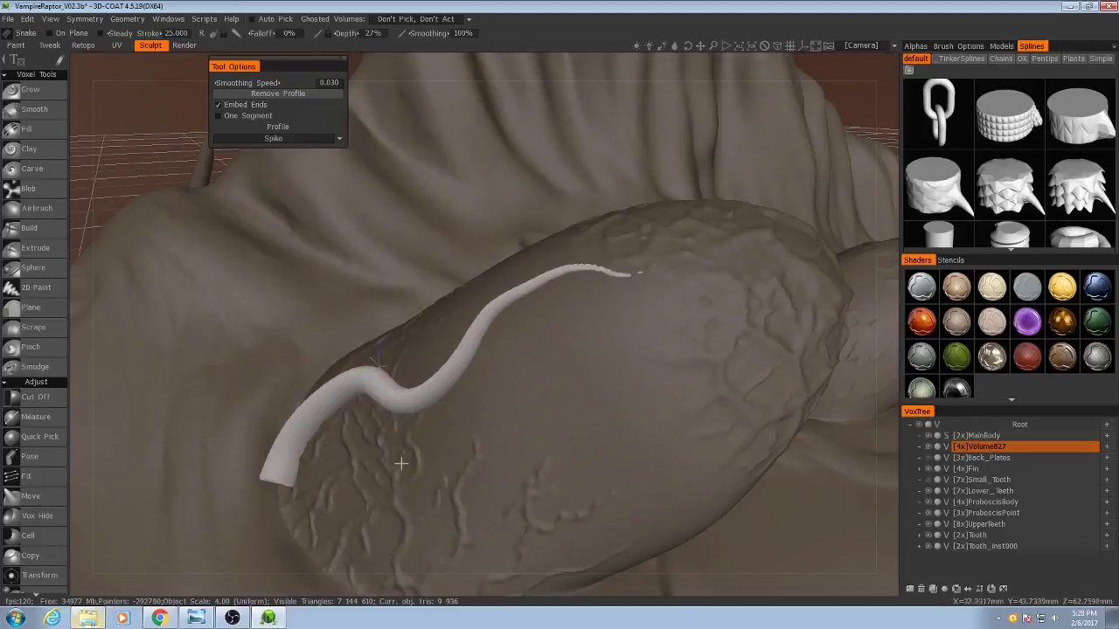
pyautogui.keyDown('alt'); pyautogui.moveTo(401, 463); pyautogui.dragTo(406, 460, button='right'); pyautogui.keyUp('alt')
pyautogui.keyDown('alt'); pyautogui.moveTo(406, 460); pyautogui.dragTo(338, 381, button='middle'); pyautogui.keyUp('alt')
pyautogui.moveTo(420, 393)
pyautogui.mouseDown()
pyautogui.moveTo(535, 435)
pyautogui.moveTo(652, 362)
pyautogui.moveTo(574, 332)
pyautogui.moveTo(515, 334)
pyautogui.moveTo(332, 482)
pyautogui.moveTo(355, 474)
pyautogui.moveTo(551, 289)
pyautogui.mouseUp()
pyautogui.hotkey('ctrl', 'z')
pyautogui.keyDown('alt'); pyautogui.moveTo(550, 288); pyautogui.dragTo(445, 485); pyautogui.keyUp('alt')
pyautogui.hotkey('ctrl', 'z')
# Step: Draw winding tapered veins over the bumps and check them on both sides of the back
pyautogui.moveTo(450, 488)
pyautogui.mouseDown()
pyautogui.moveTo(538, 249)
pyautogui.moveTo(504, 499)
pyautogui.moveTo(534, 295)
pyautogui.moveTo(549, 450)
pyautogui.moveTo(488, 276)
pyautogui.moveTo(650, 439)
pyautogui.moveTo(559, 395)
pyautogui.moveTo(682, 376)
pyautogui.mouseUp()
pyautogui.moveTo(682, 376)
pyautogui.keyDown('alt'); pyautogui.mouseDown()
pyautogui.moveTo(604, 204)
pyautogui.moveTo(574, 184)
pyautogui.moveTo(477, 393)
pyautogui.moveTo(586, 400)
pyautogui.moveTo(387, 367)
pyautogui.moveTo(499, 420)
pyautogui.moveTo(804, 256)
pyautogui.moveTo(294, 405)
pyautogui.moveTo(368, 414)
pyautogui.moveTo(381, 391)
pyautogui.moveTo(469, 445)
pyautogui.moveTo(533, 400)
pyautogui.moveTo(554, 367)
pyautogui.moveTo(488, 402)
pyautogui.mouseUp(); pyautogui.keyUp('alt')
pyautogui.moveTo(539, 347)
pyautogui.mouseDown(button='middle')
pyautogui.moveTo(452, 290)
pyautogui.moveTo(472, 380)
pyautogui.moveTo(550, 307)
pyautogui.moveTo(415, 366)
pyautogui.mouseUp(button='middle')
pyautogui.moveTo(662, 384)
pyautogui.mouseDown(button='middle')
pyautogui.moveTo(620, 404)
pyautogui.moveTo(495, 396)
pyautogui.moveTo(394, 429)
pyautogui.moveTo(637, 342)
pyautogui.mouseUp(button='middle')
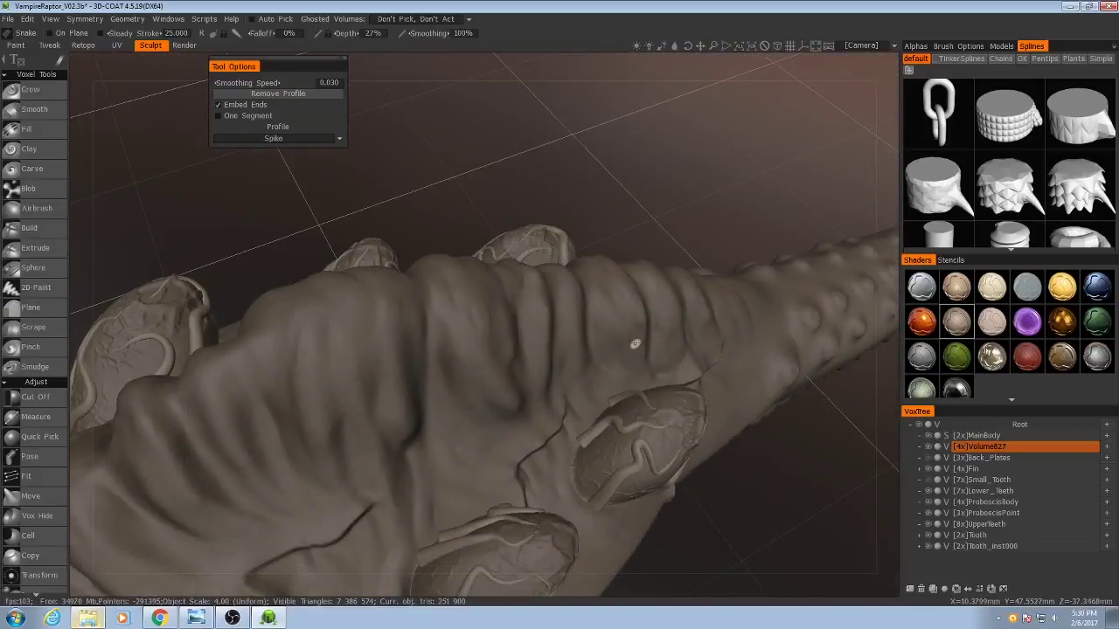